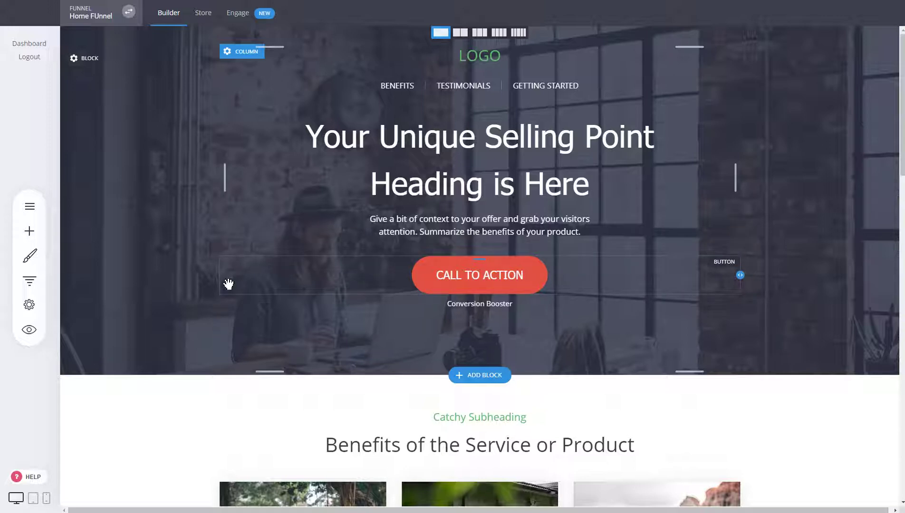
# Leave the current funnel's steps overview and go to the funnels list to create a new one
pyautogui.click(34, 286)
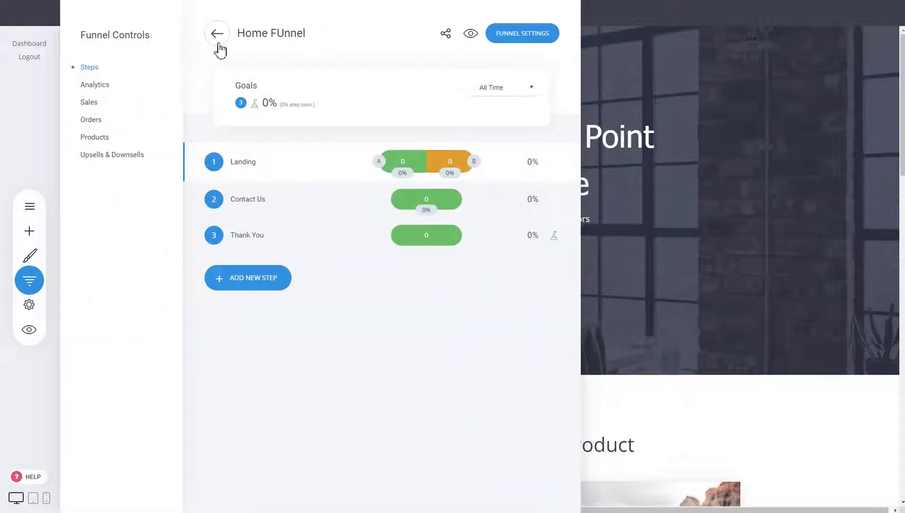
pyautogui.click(218, 33)
pyautogui.click(201, 91)
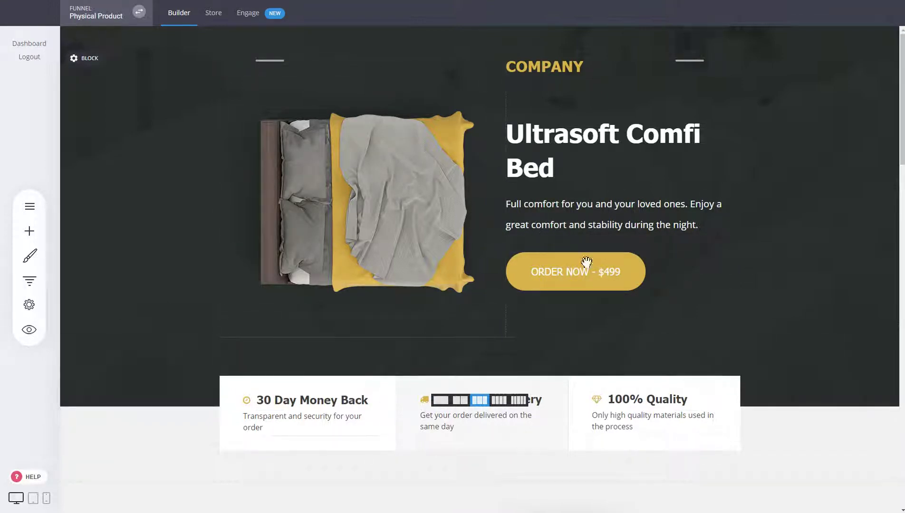
pyautogui.scroll(-6, 495, 261)
pyautogui.scroll(-4, 671, 312)
pyautogui.scroll(5, 754, 341)
pyautogui.scroll(5, 768, 338)
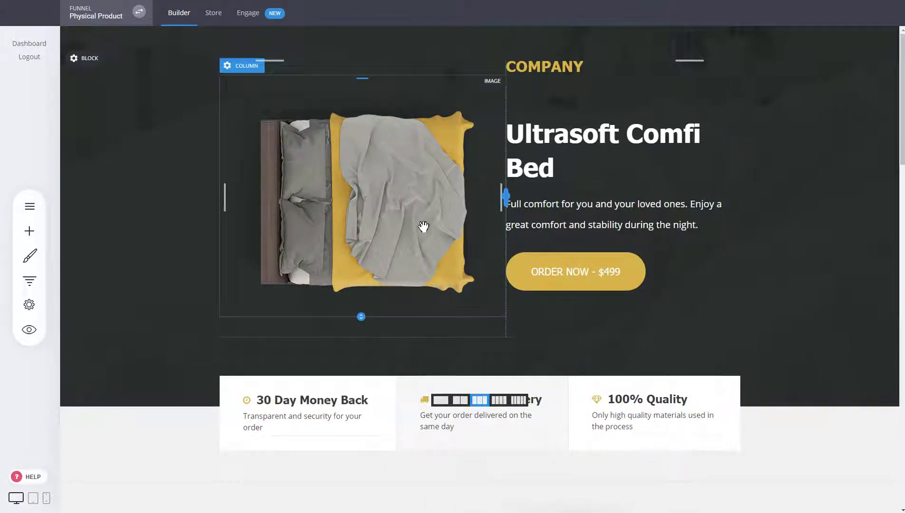
pyautogui.scroll(-3, 592, 302)
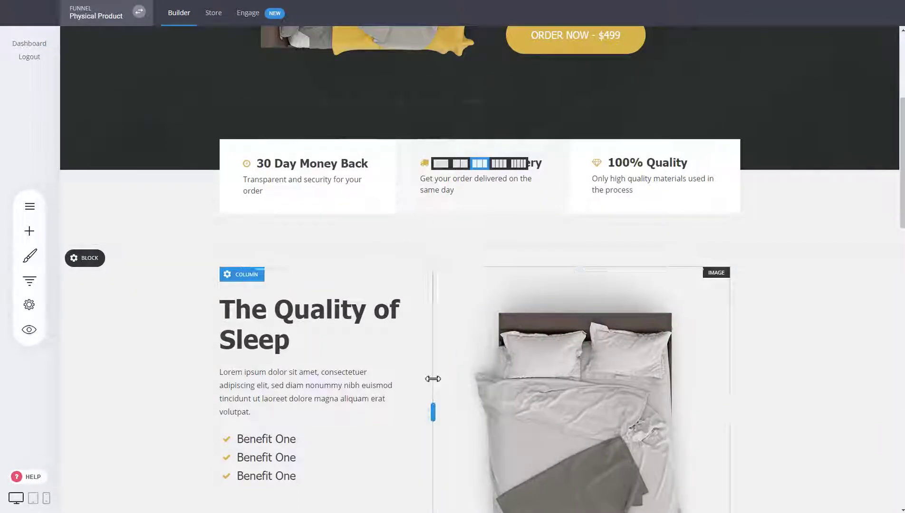
pyautogui.scroll(-1, 636, 374)
pyautogui.scroll(4, 776, 366)
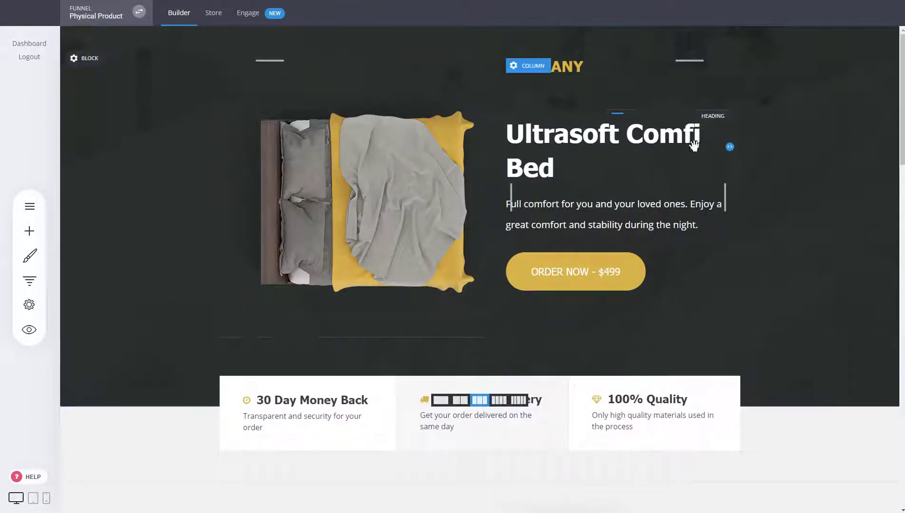
pyautogui.scroll(-1, 736, 169)
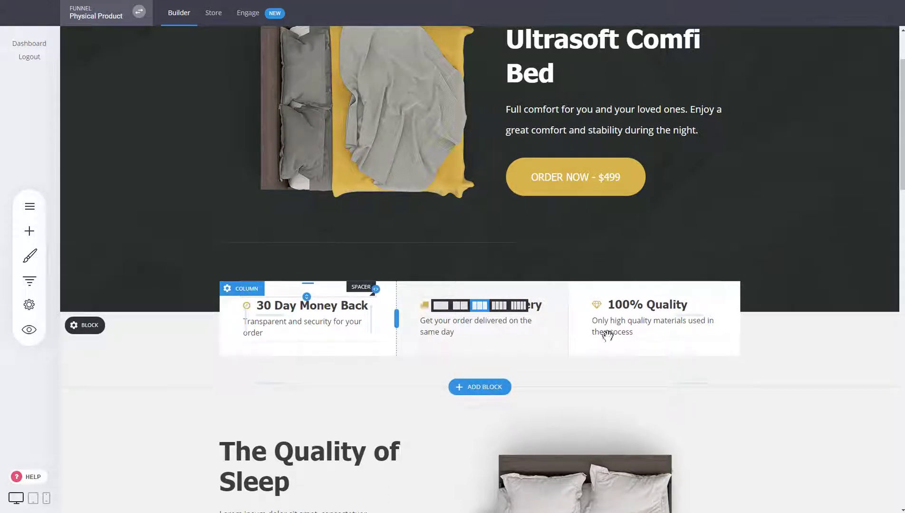
pyautogui.scroll(-4, 810, 345)
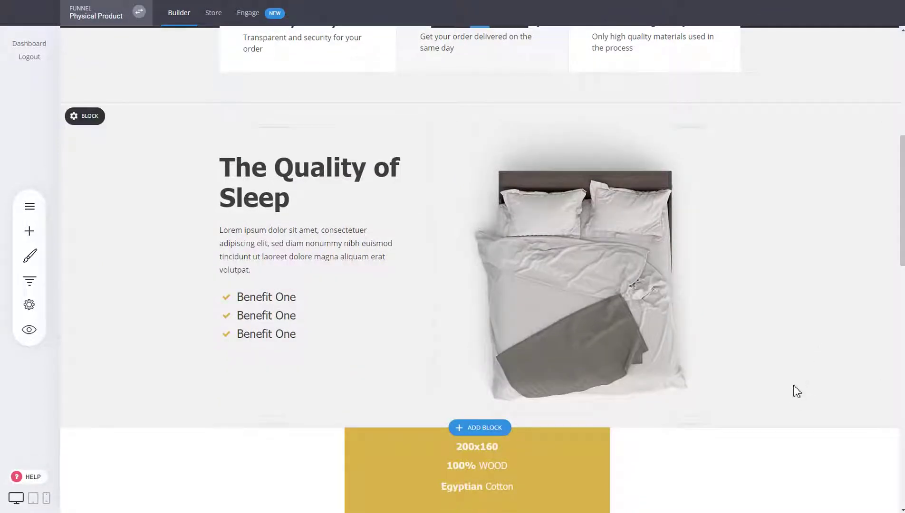
pyautogui.scroll(-2, 793, 391)
pyautogui.scroll(2, 242, 253)
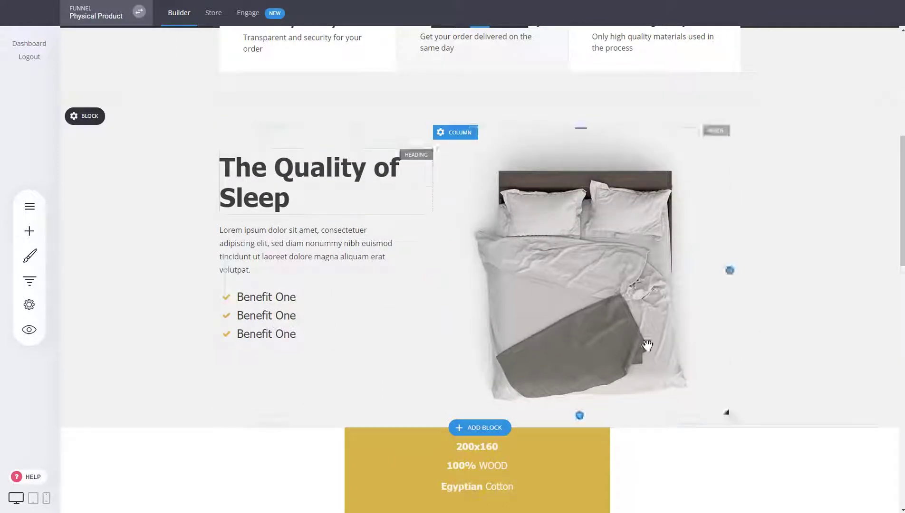
pyautogui.scroll(-3, 262, 202)
pyautogui.scroll(-2, 411, 248)
pyautogui.scroll(-2, 296, 287)
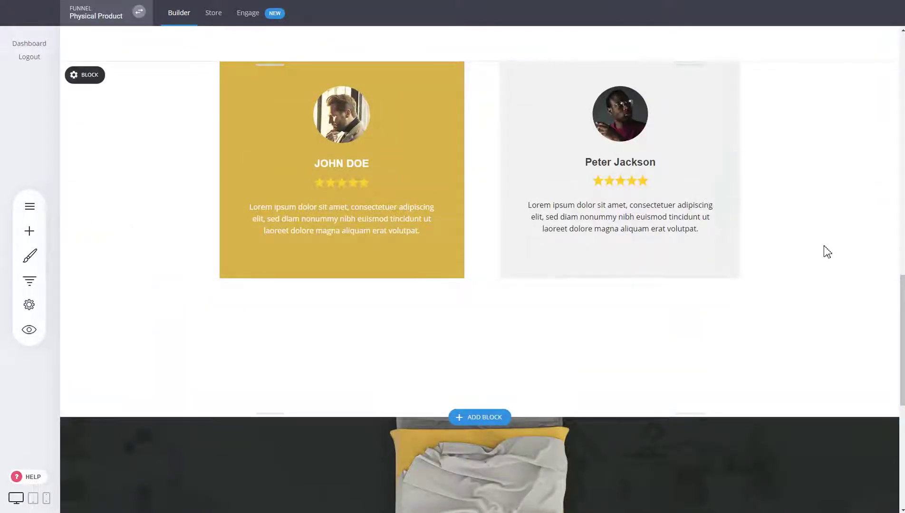
pyautogui.scroll(-4, 824, 246)
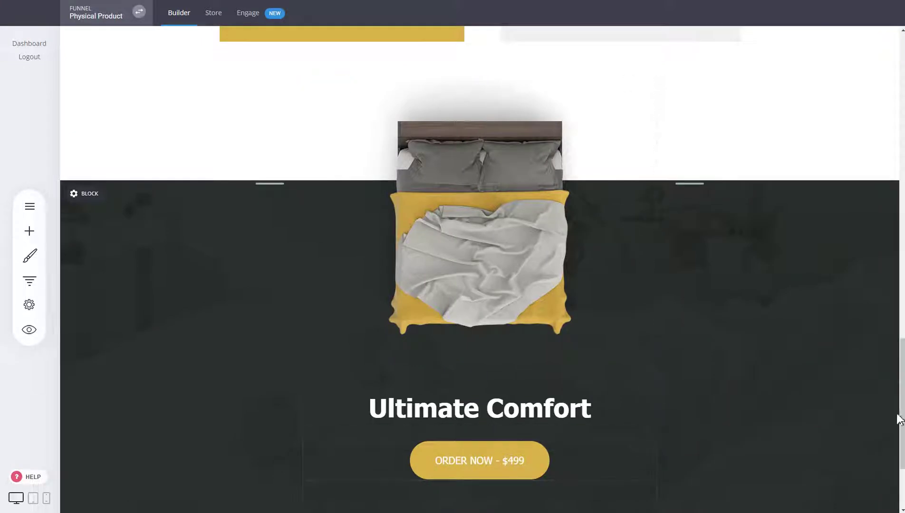
pyautogui.moveTo(902, 412); pyautogui.dragTo(902, 106)
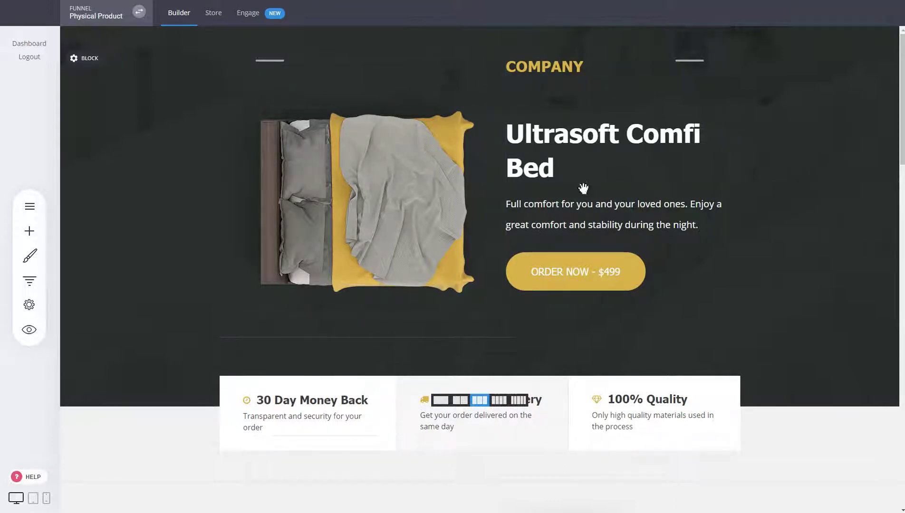
pyautogui.click(213, 25)
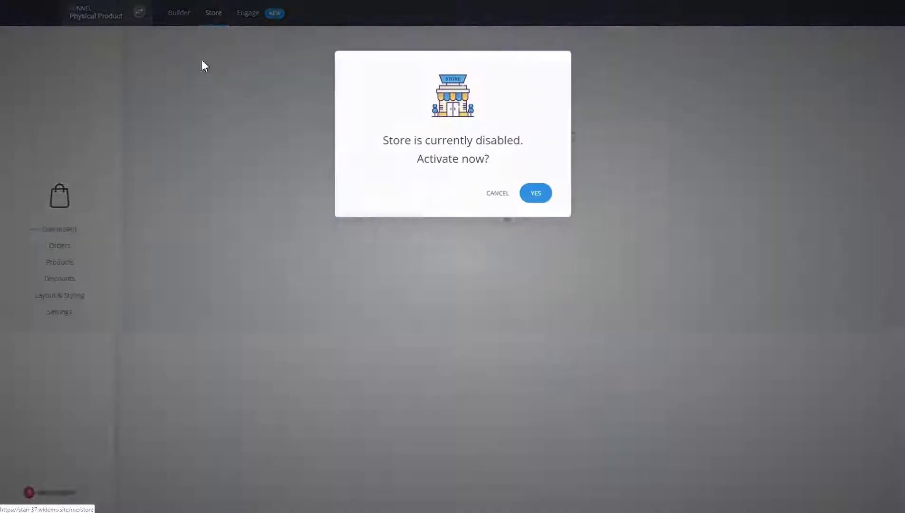
pyautogui.click(58, 125)
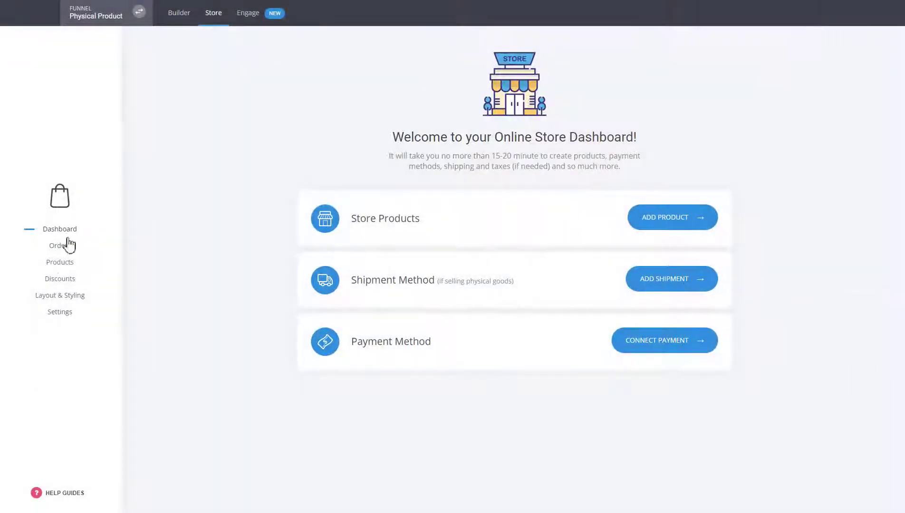
pyautogui.click(62, 264)
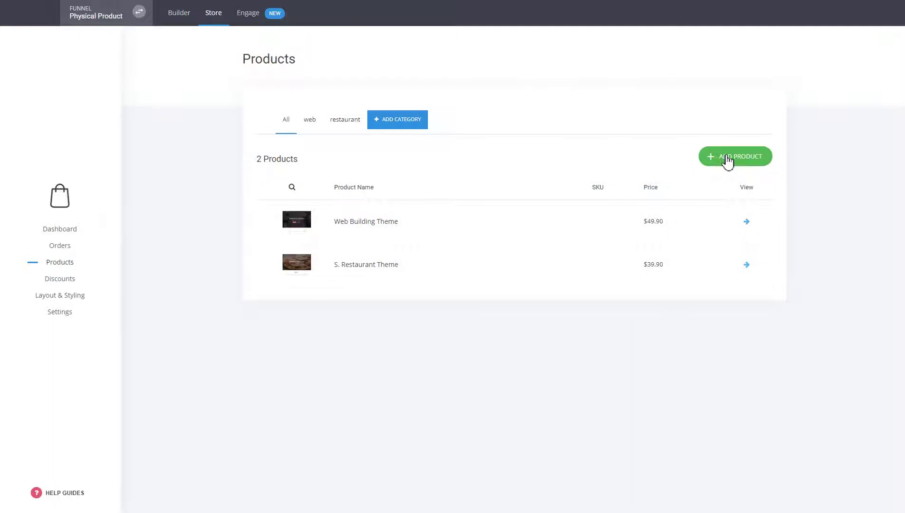
pyautogui.click(727, 159)
pyautogui.click(326, 110)
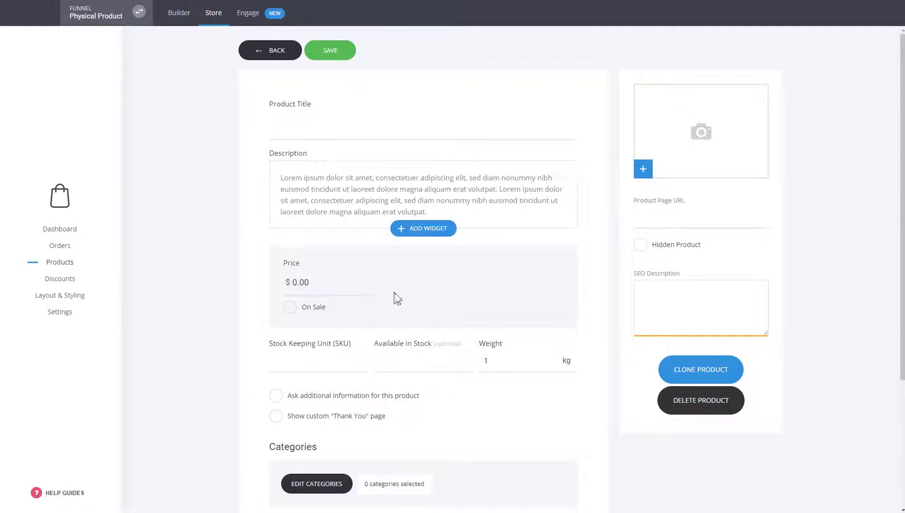
pyautogui.click(293, 57)
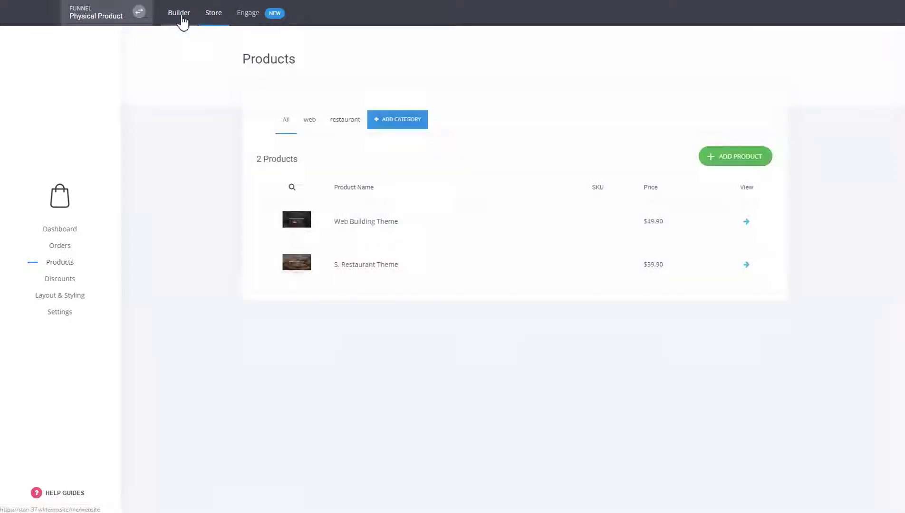
pyautogui.click(181, 13)
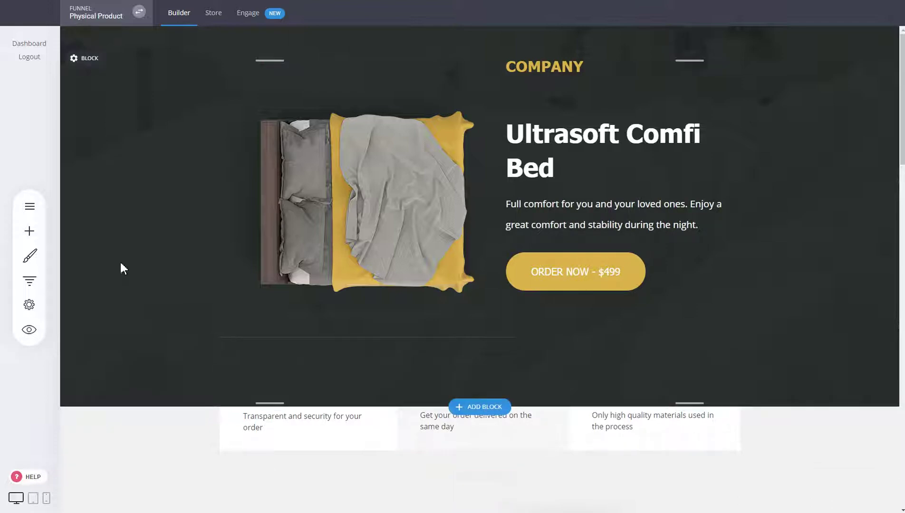
# Make Web Building Theme the Checkout step's main product and confirm the selection
pyautogui.click(29, 281)
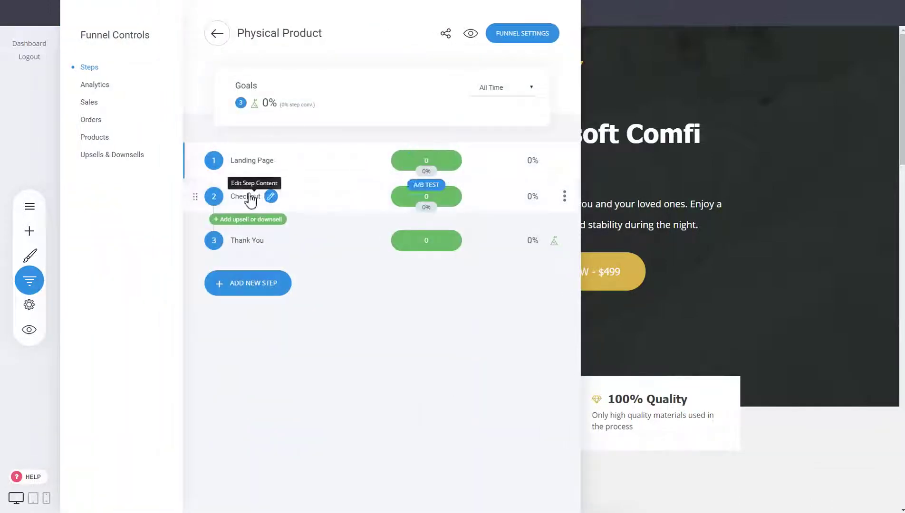
pyautogui.click(250, 198)
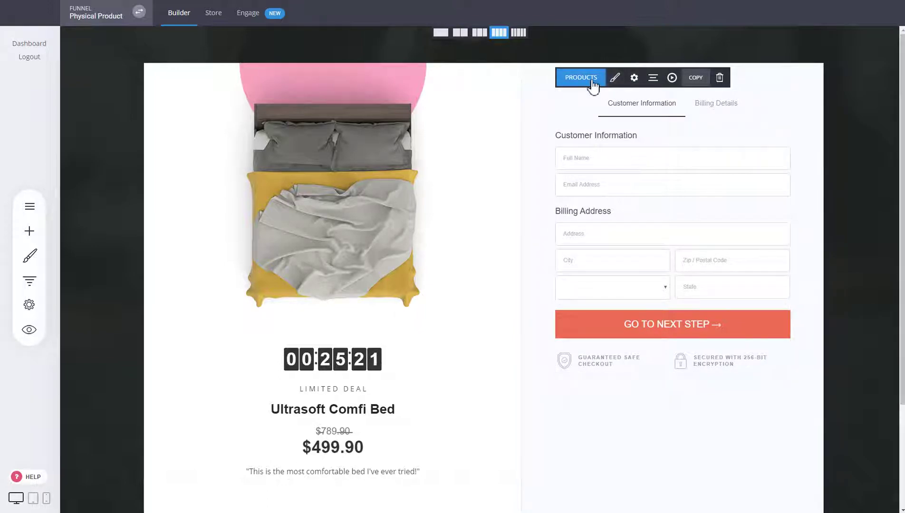
pyautogui.click(591, 83)
pyautogui.click(428, 216)
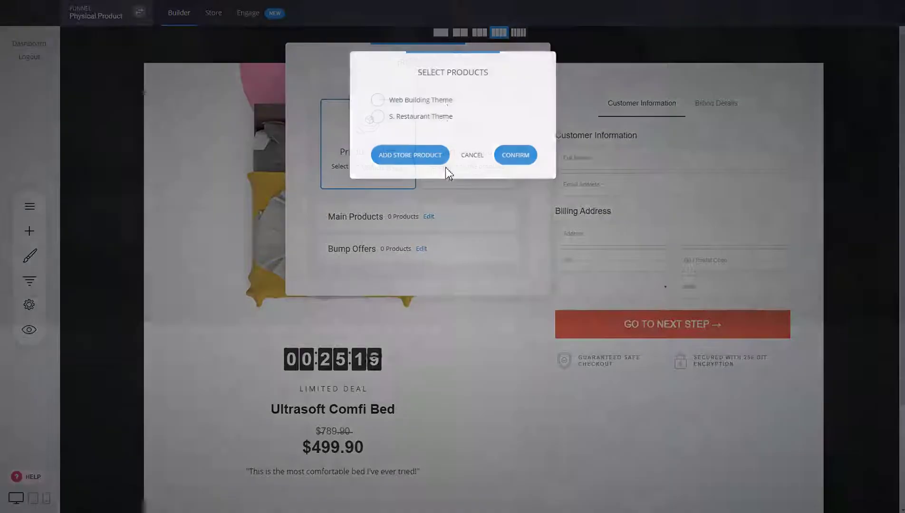
pyautogui.click(438, 101)
pyautogui.click(519, 159)
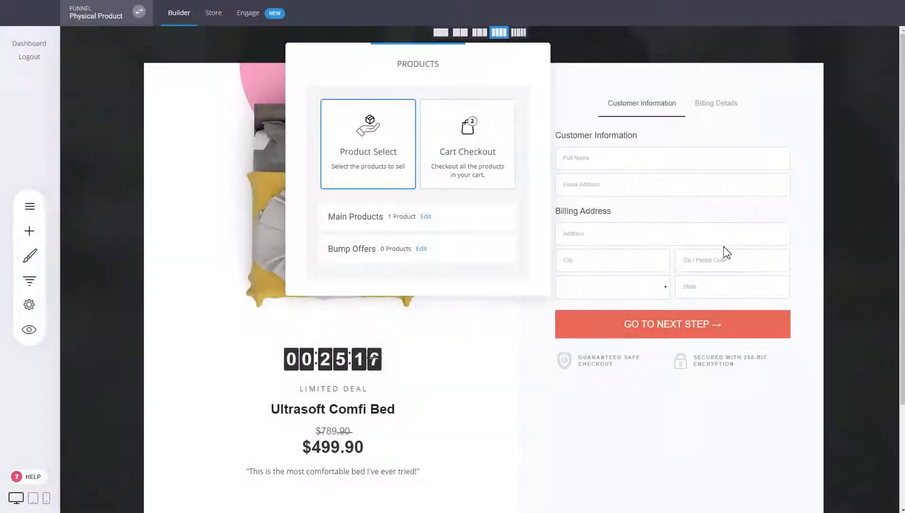
pyautogui.click(724, 249)
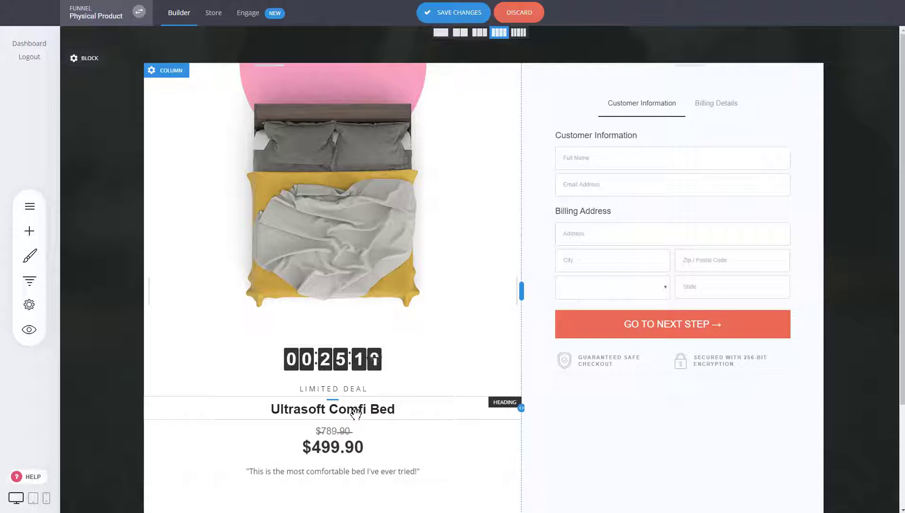
# Select the countdown timer and the crossed-out old price text on the checkout page
pyautogui.click(356, 363)
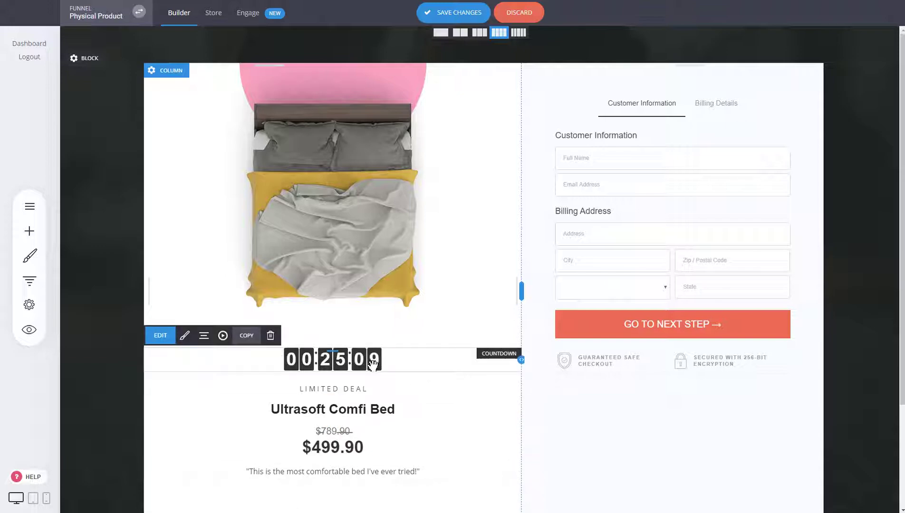
pyautogui.click(344, 432)
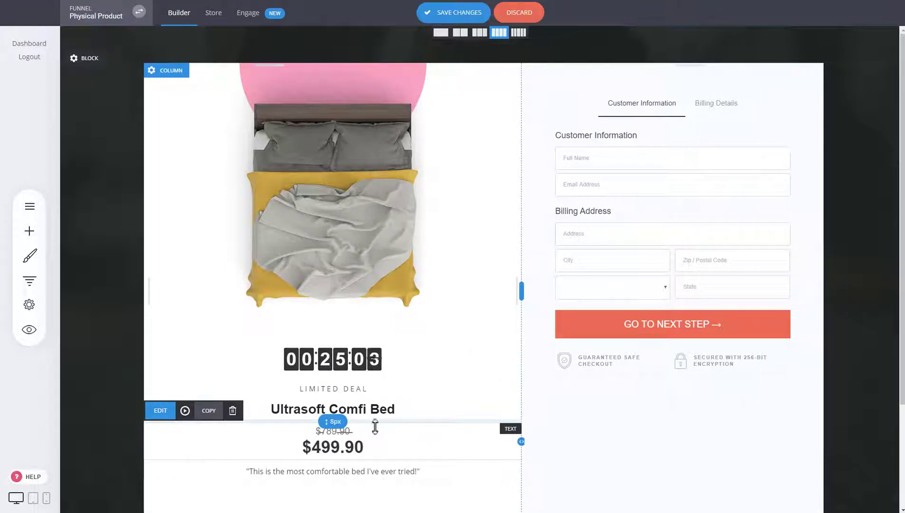
pyautogui.scroll(-3, 501, 408)
pyautogui.scroll(3, 671, 374)
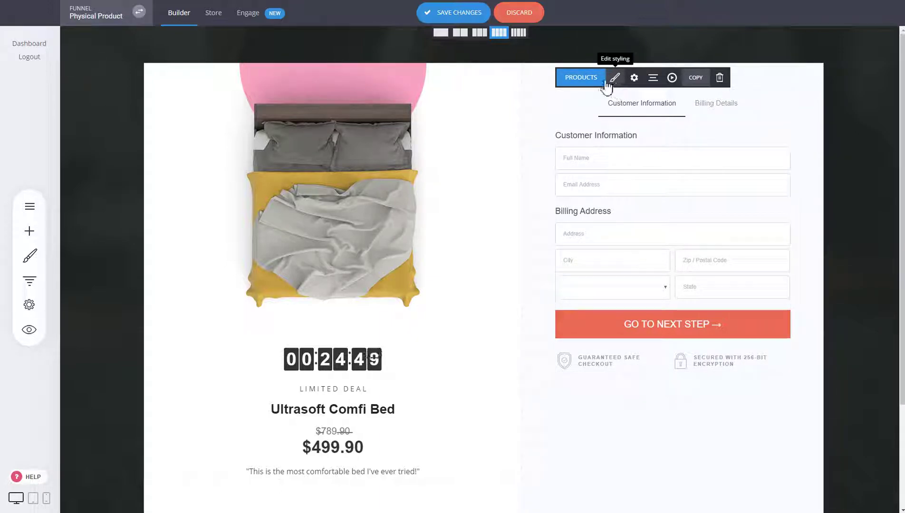
# Switch the checkout form's styling to a 1-Step Checkout layout
pyautogui.click(589, 79)
pyautogui.click(627, 213)
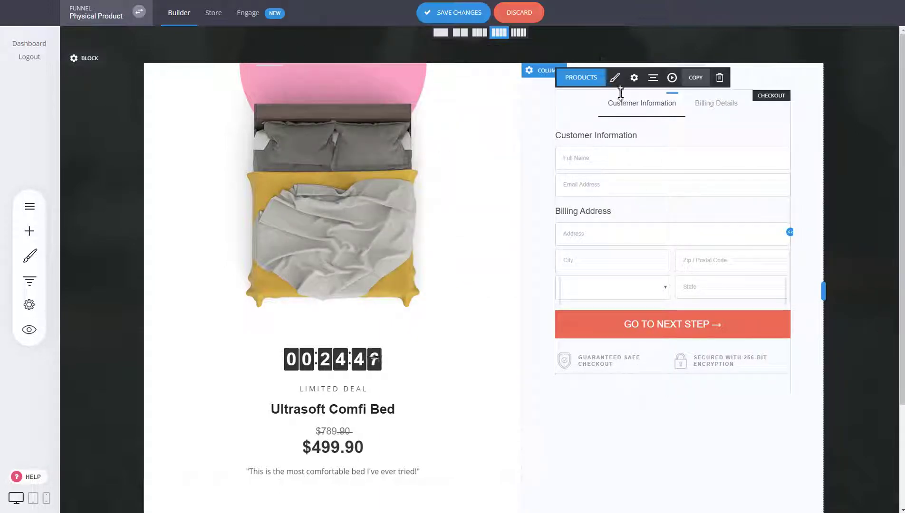
pyautogui.click(384, 138)
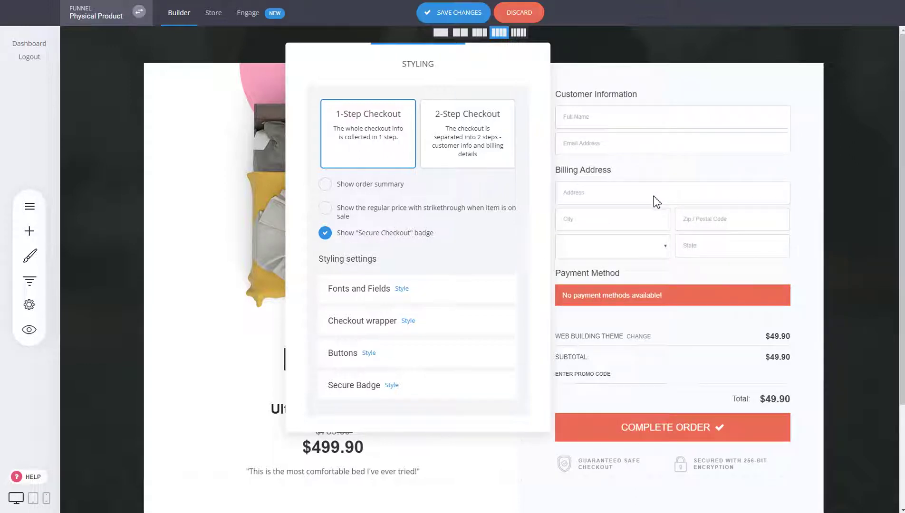
pyautogui.click(655, 202)
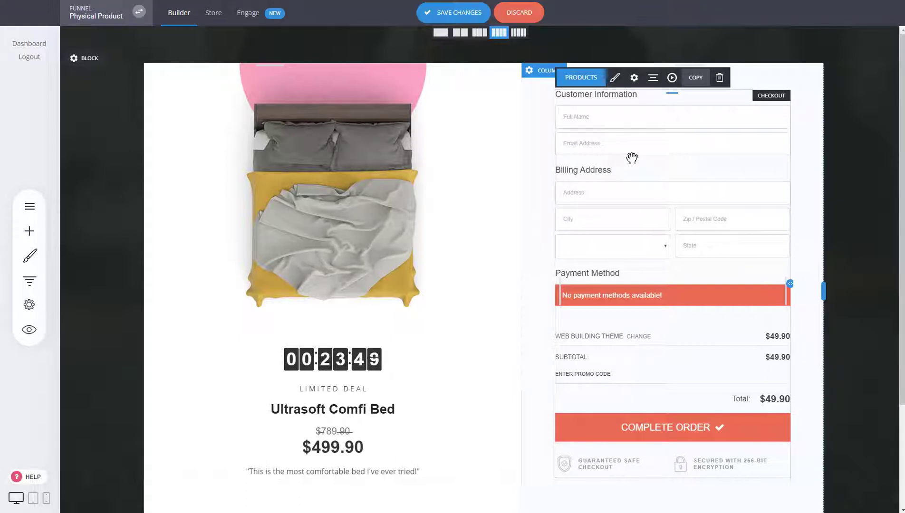
# Choose S. Restaurant Theme as the checkout's bump offer product and confirm it
pyautogui.click(585, 79)
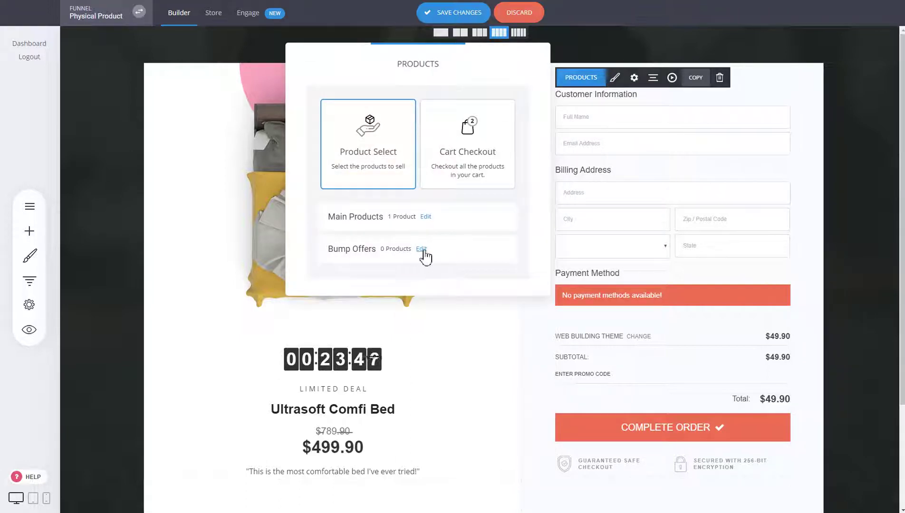
pyautogui.click(656, 290)
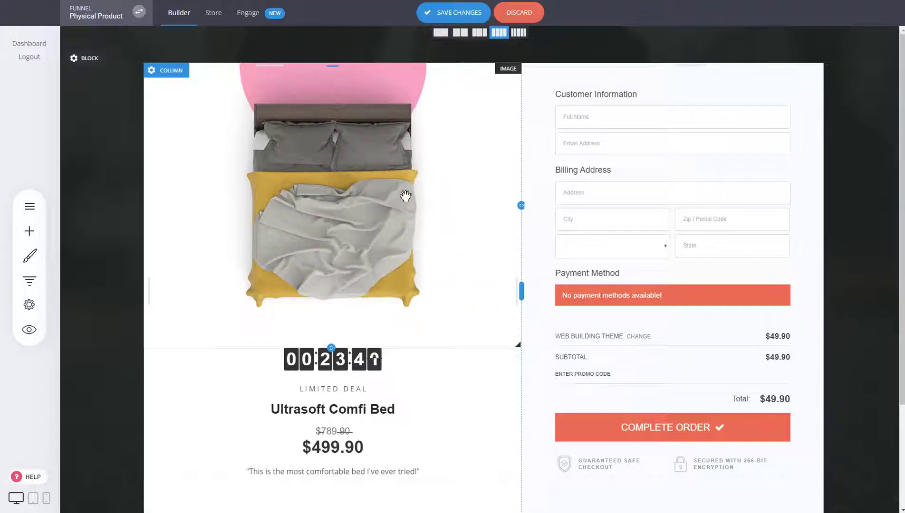
pyautogui.moveTo(815, 290)
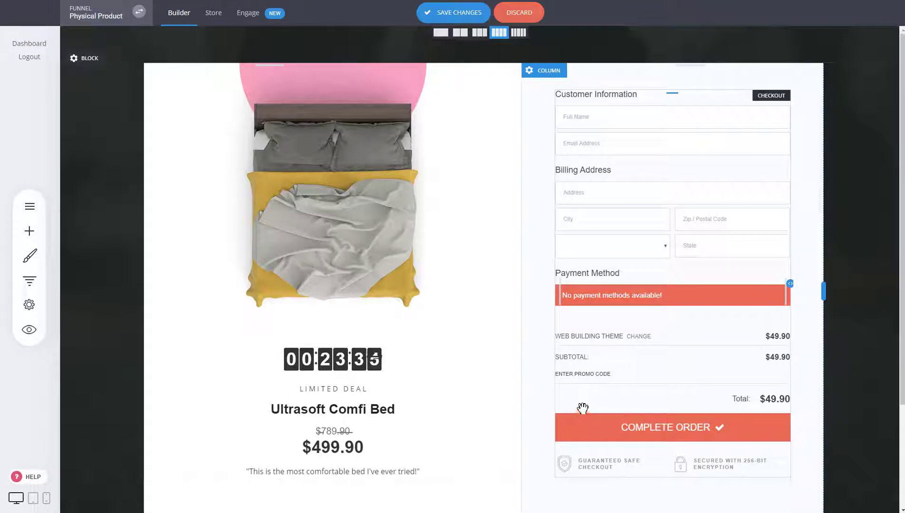
pyautogui.click(616, 285)
pyautogui.click(416, 249)
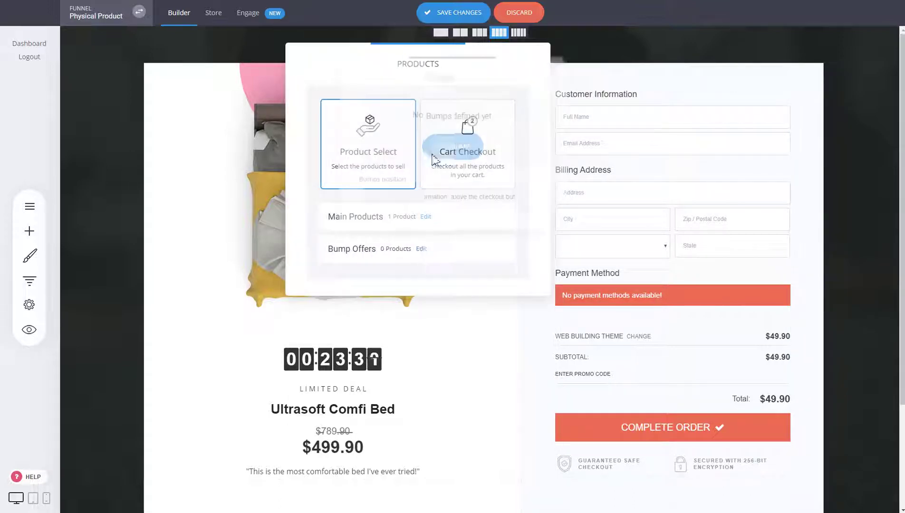
pyautogui.click(458, 154)
pyautogui.click(473, 112)
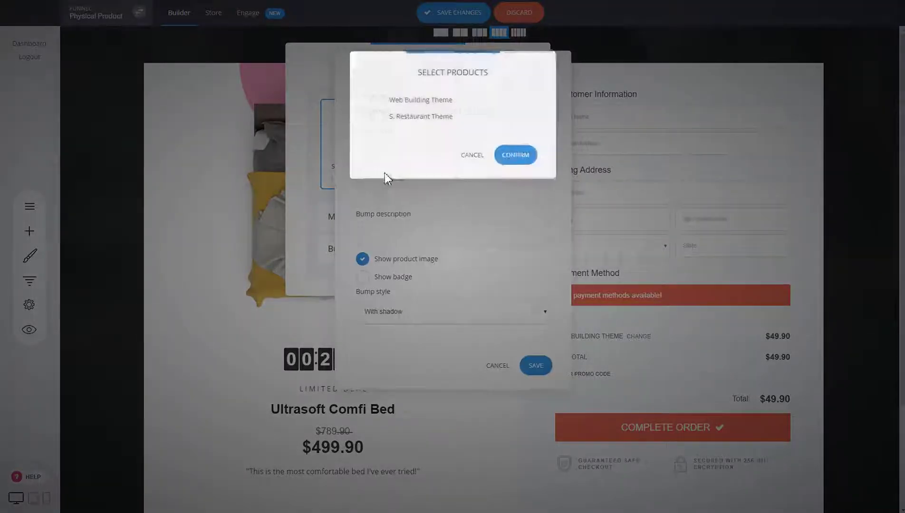
pyautogui.click(404, 120)
pyautogui.click(518, 157)
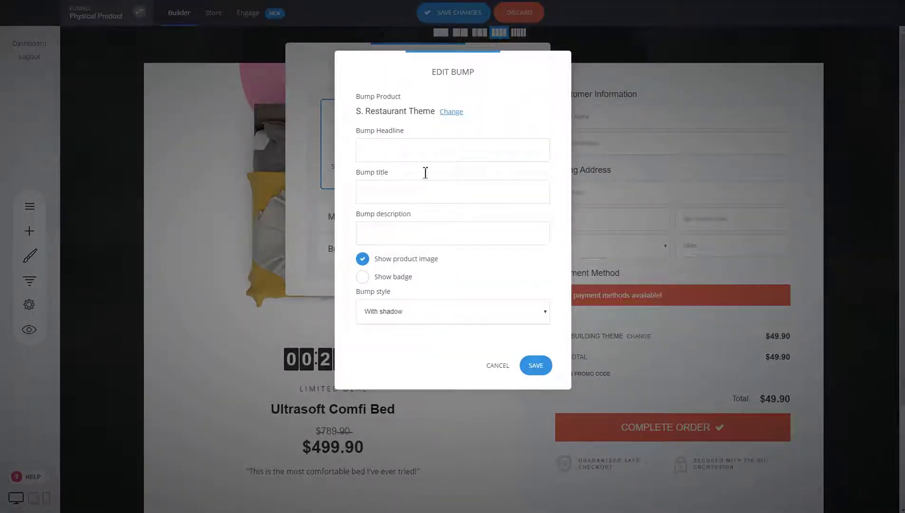
# Save the bump offer after supplying its required headline 'dasdasda'
pyautogui.click(535, 366)
pyautogui.click(461, 259)
pyautogui.write('dasdasda')
pyautogui.click(535, 365)
pyautogui.click(645, 390)
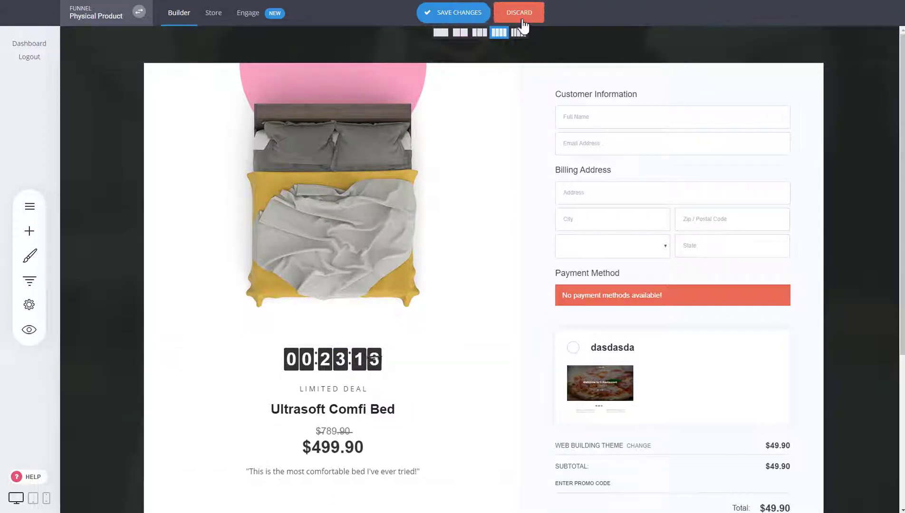
# Discard the unsaved checkout edits and show the funnel's steps overview
pyautogui.click(522, 14)
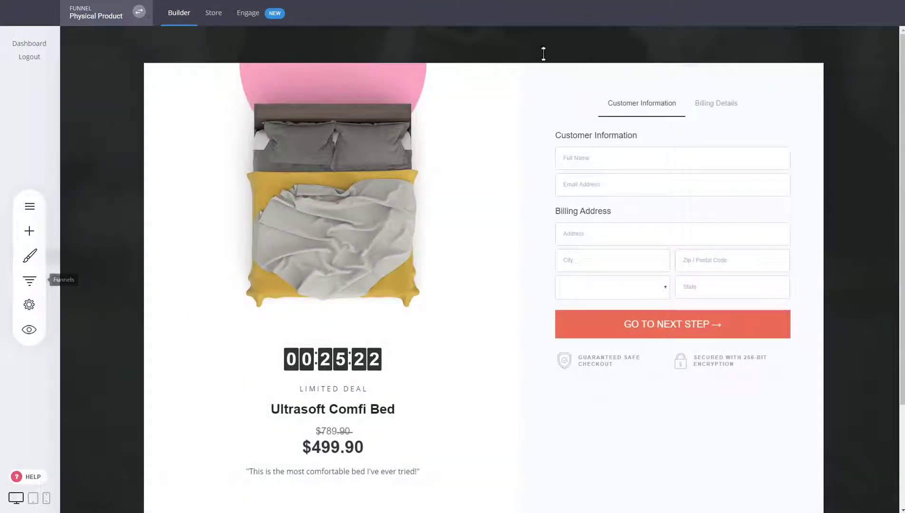
pyautogui.click(29, 280)
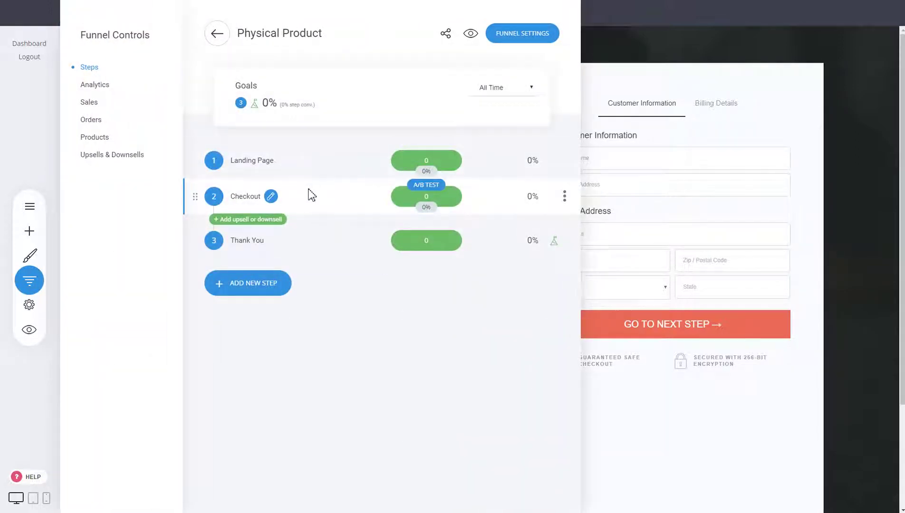
# Add a full-page upsell after Checkout, reaching the upsell template gallery
pyautogui.click(266, 225)
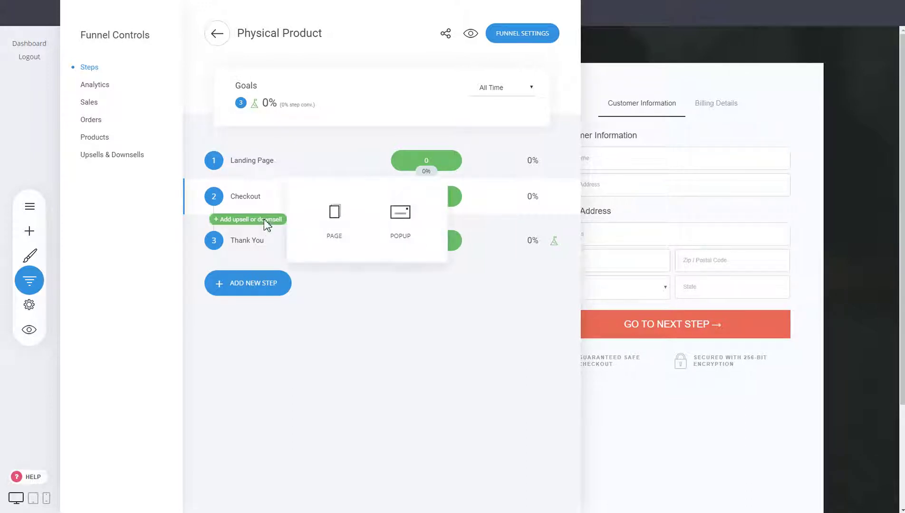
pyautogui.click(328, 227)
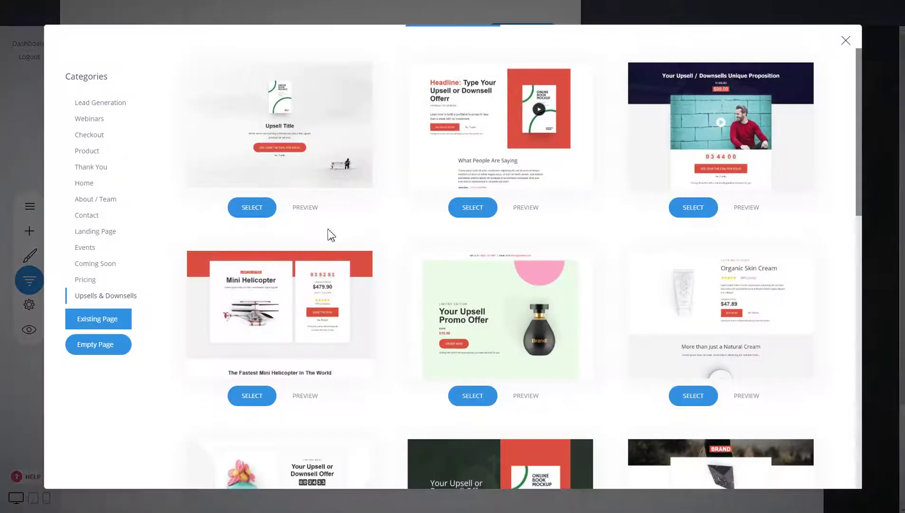
pyautogui.click(846, 39)
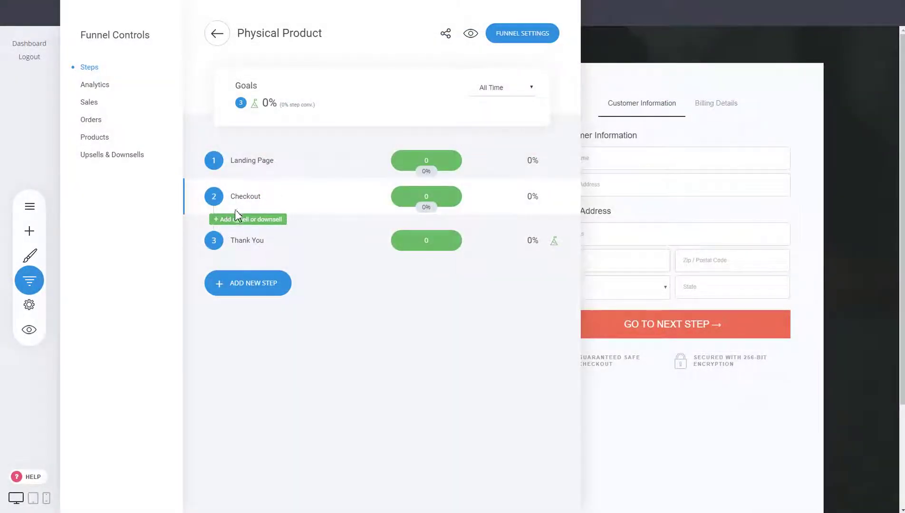
pyautogui.moveTo(244, 199)
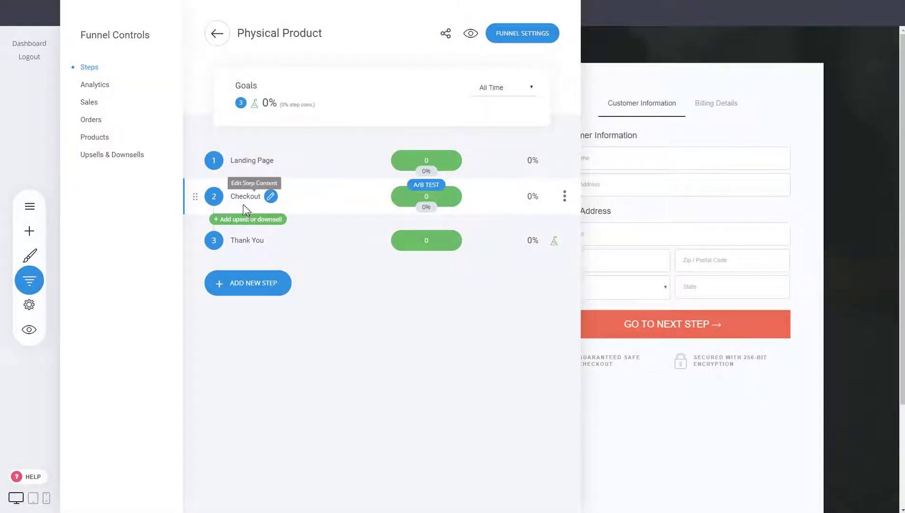
pyautogui.click(269, 224)
pyautogui.click(338, 240)
pyautogui.scroll(-3, 375, 368)
pyautogui.scroll(-5, 595, 281)
pyautogui.scroll(-2, 596, 282)
pyautogui.scroll(-3, 605, 324)
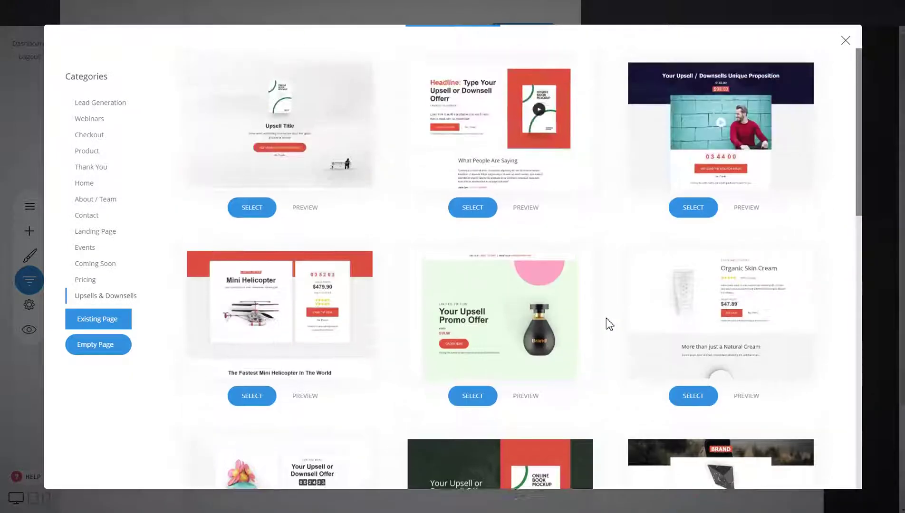
pyautogui.scroll(-5, 607, 317)
pyautogui.scroll(8, 606, 317)
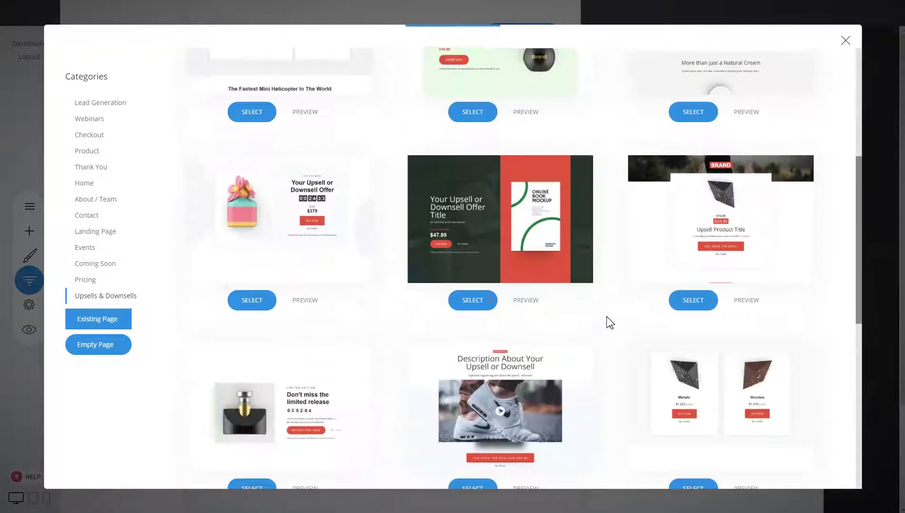
pyautogui.scroll(4, 607, 317)
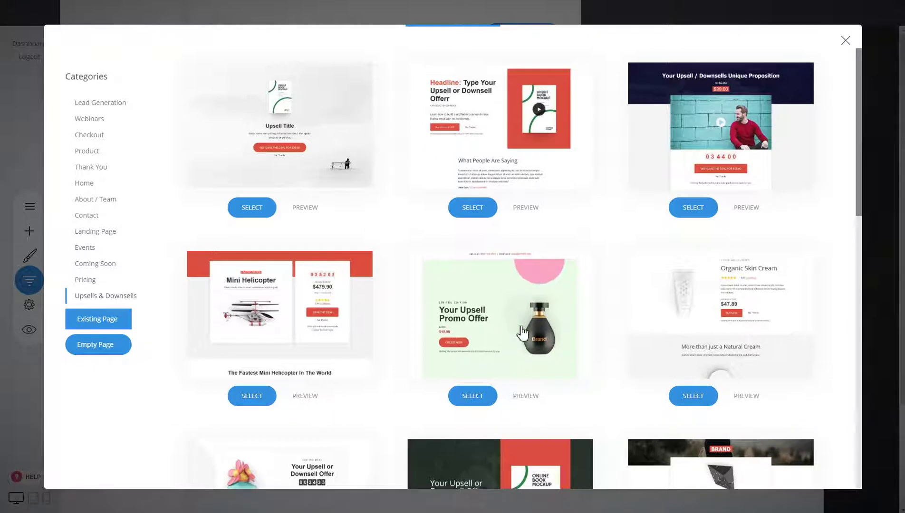
# Create a page named Upsell from the Your Upsell Promo Offer perfume template
pyautogui.click(473, 396)
pyautogui.click(433, 160)
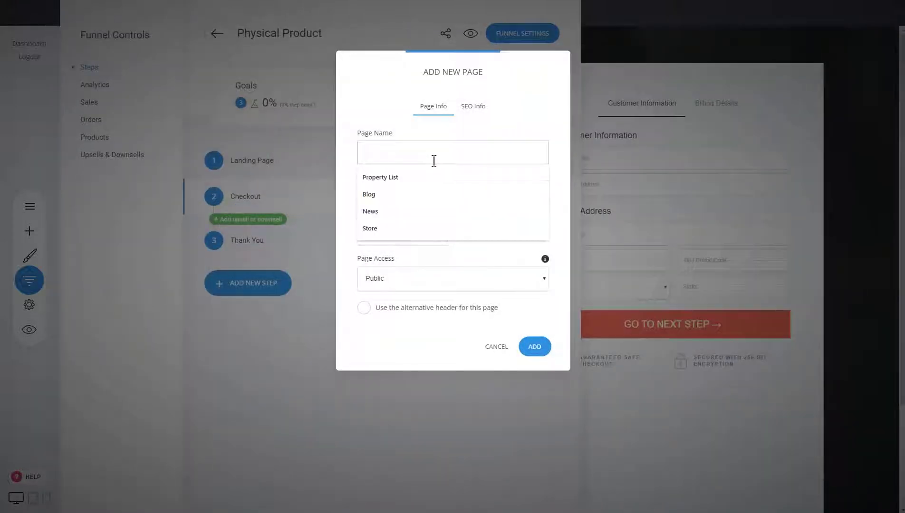
pyautogui.write('Upsell')
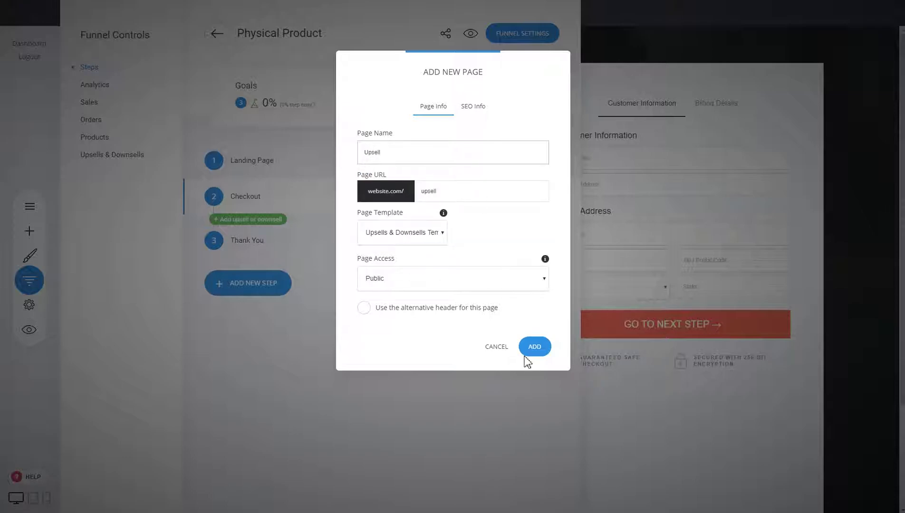
pyautogui.click(525, 356)
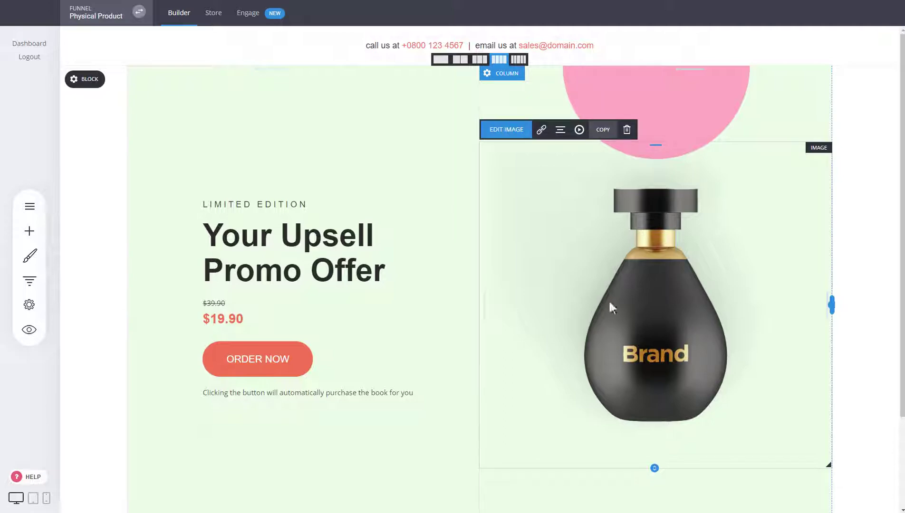
# Place an upsell offer widget under the price selling S. Restaurant Theme
pyautogui.click(499, 332)
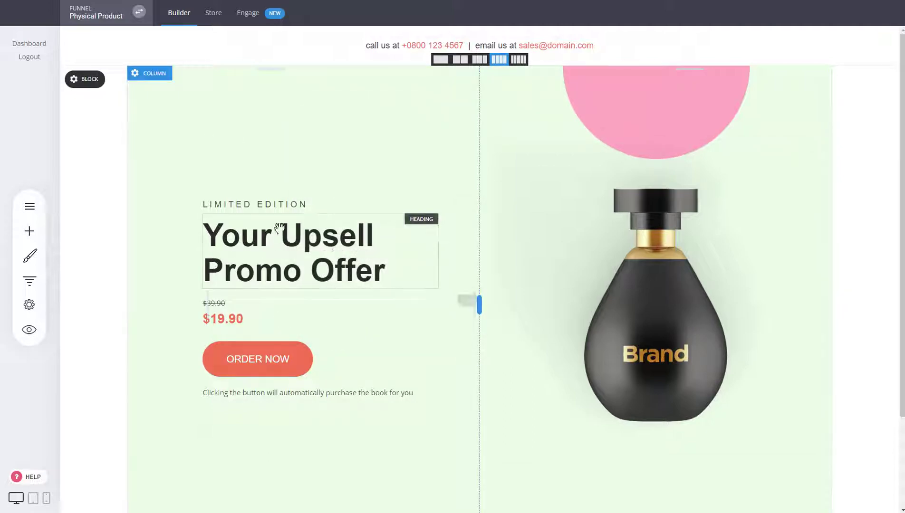
pyautogui.click(263, 363)
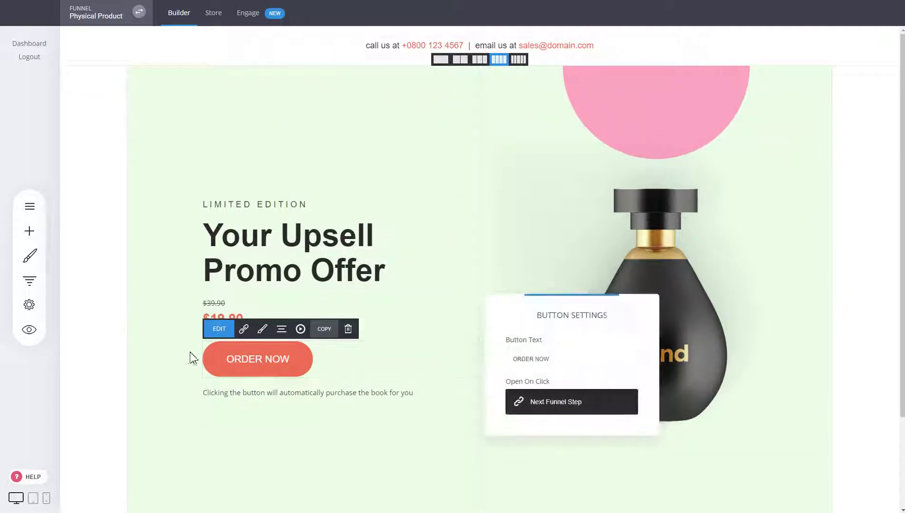
pyautogui.click(29, 231)
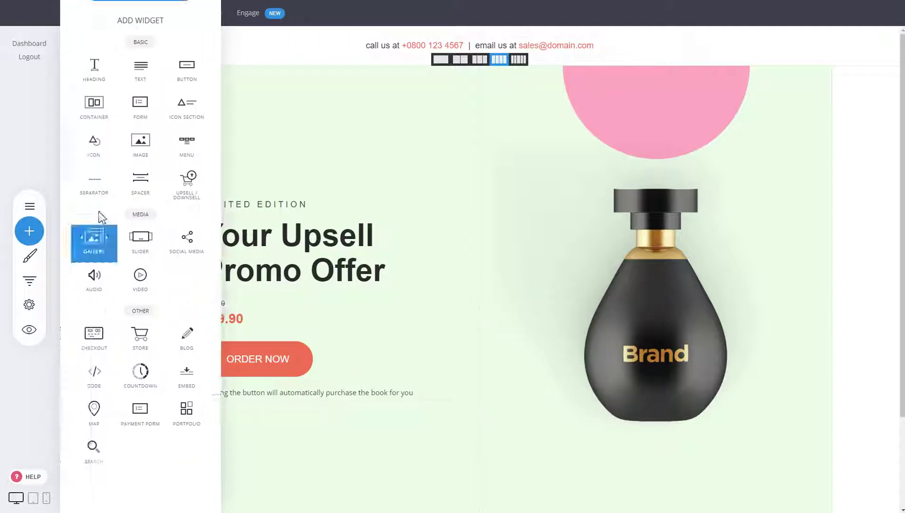
pyautogui.moveTo(187, 183); pyautogui.dragTo(298, 347)
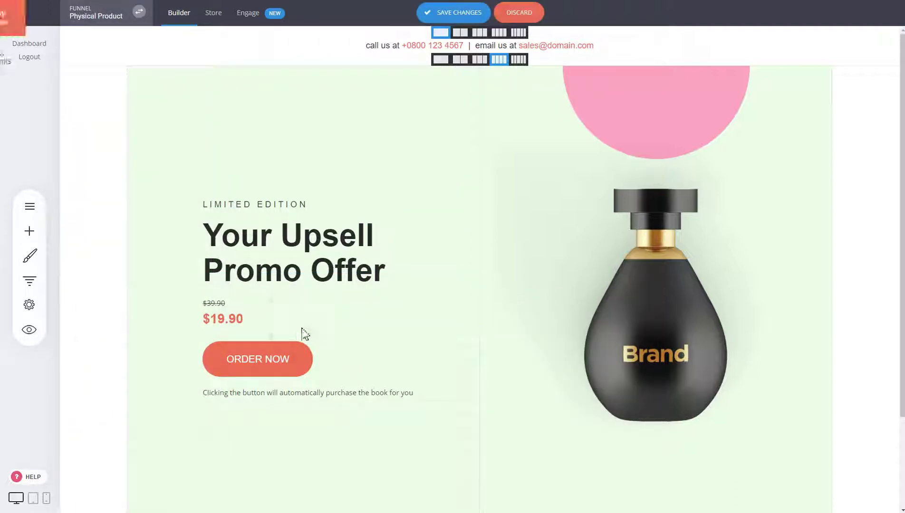
pyautogui.click(613, 275)
pyautogui.click(445, 116)
pyautogui.click(521, 156)
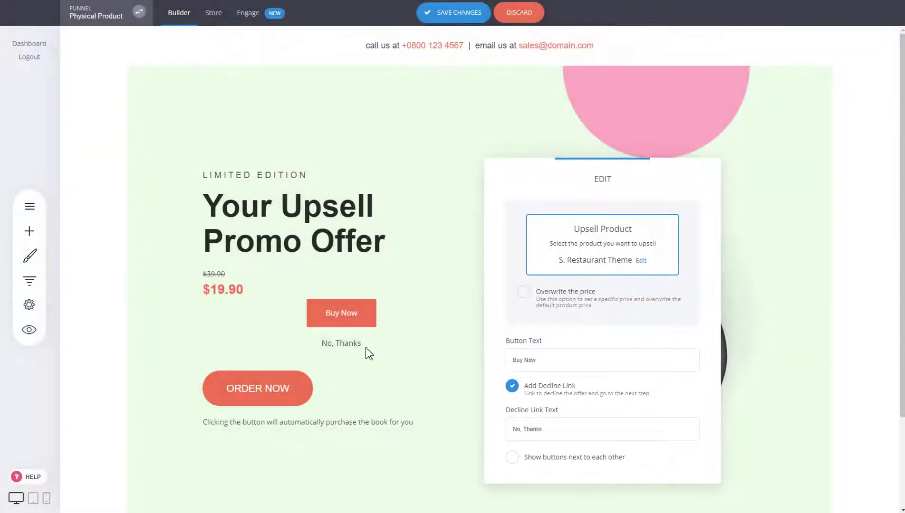
# Delete the old ORDER NOW button, left-align the upsell buttons and save the page
pyautogui.click(365, 350)
pyautogui.click(347, 358)
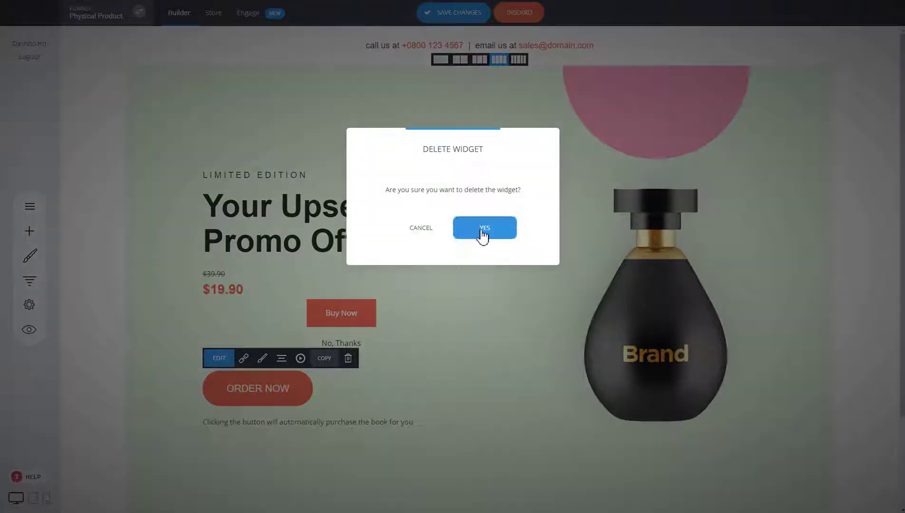
pyautogui.click(483, 228)
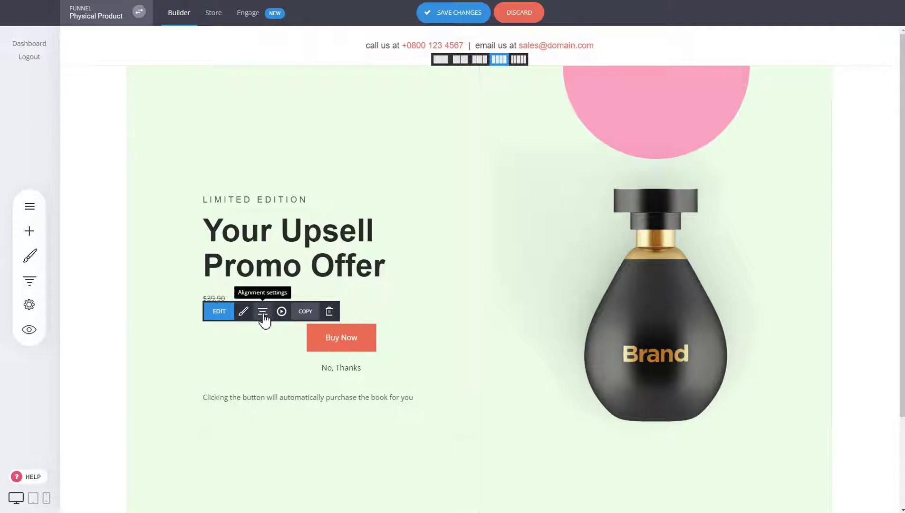
pyautogui.click(264, 318)
pyautogui.click(282, 236)
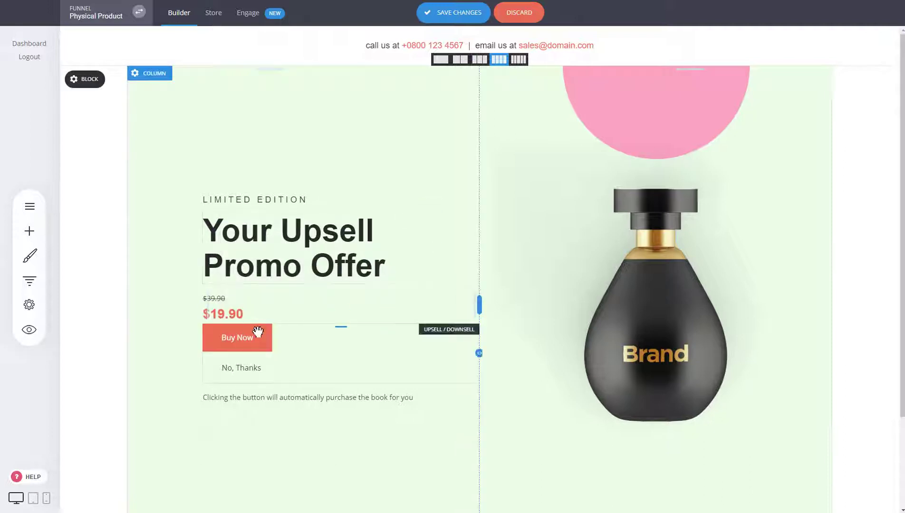
pyautogui.click(453, 14)
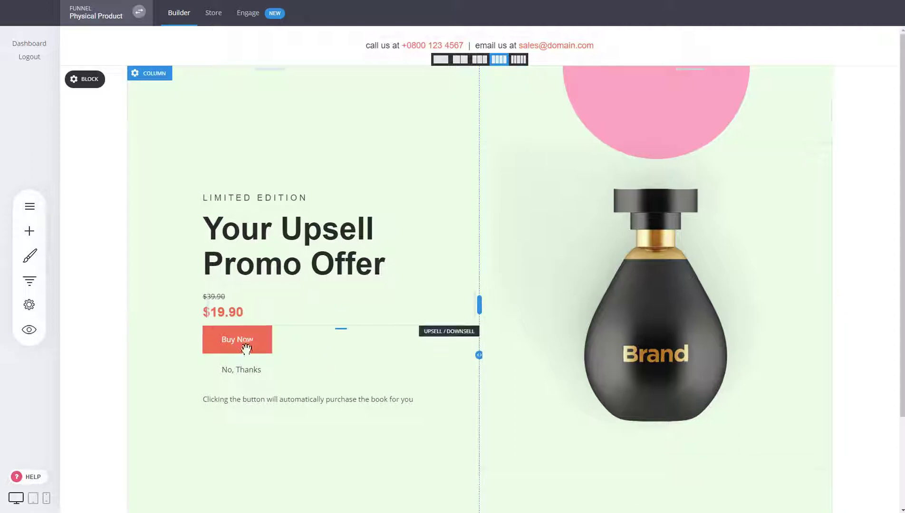
pyautogui.click(29, 281)
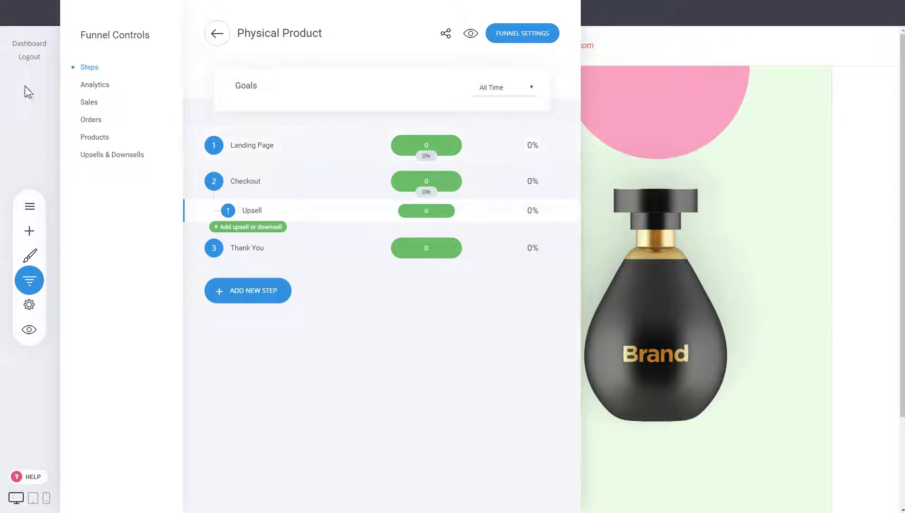
pyautogui.click(89, 105)
pyautogui.click(90, 120)
pyautogui.click(90, 138)
pyautogui.click(93, 157)
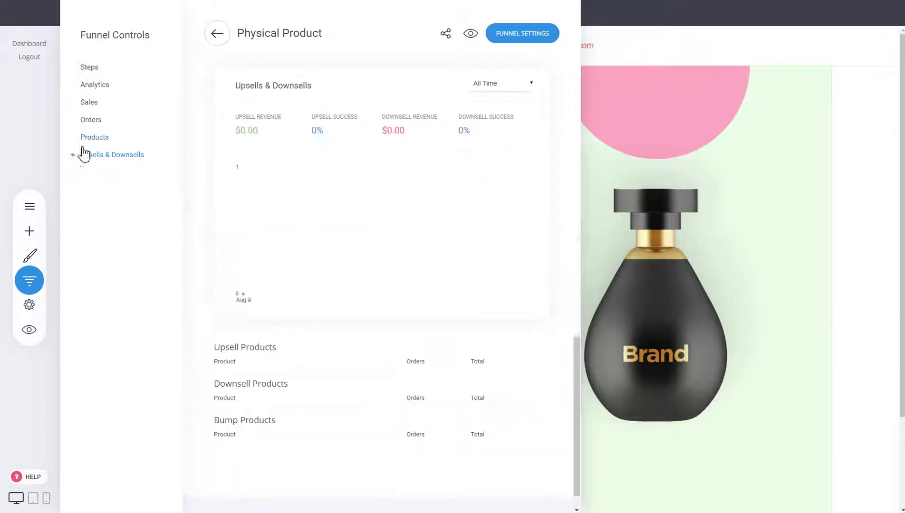
pyautogui.click(632, 197)
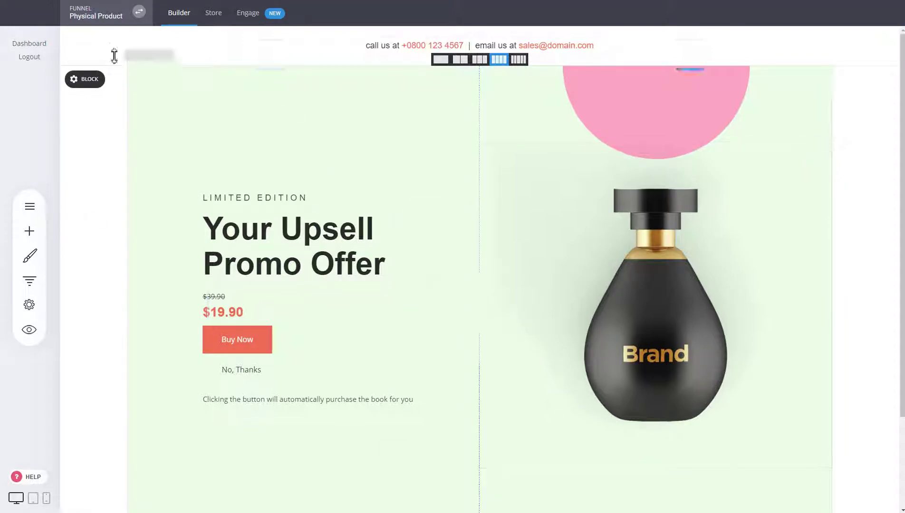
# From the dashboard's Admins tab, start adding an admin with access limited to Book, then return to the builder
pyautogui.click(43, 45)
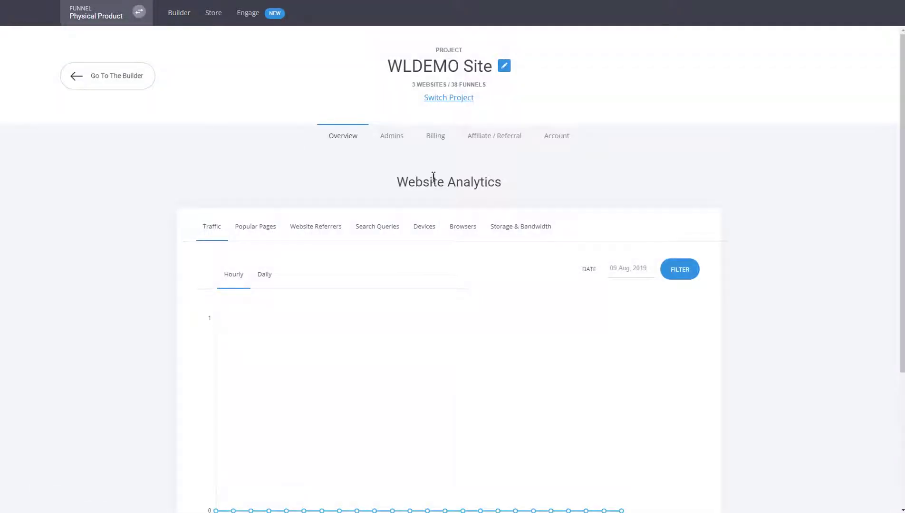
pyautogui.click(396, 138)
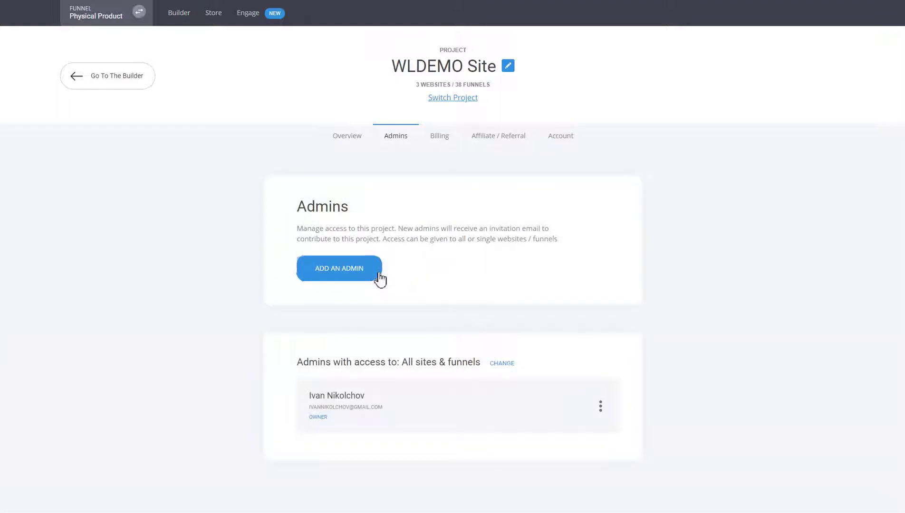
pyautogui.click(356, 277)
pyautogui.click(404, 320)
pyautogui.scroll(-3, 479, 338)
pyautogui.click(433, 188)
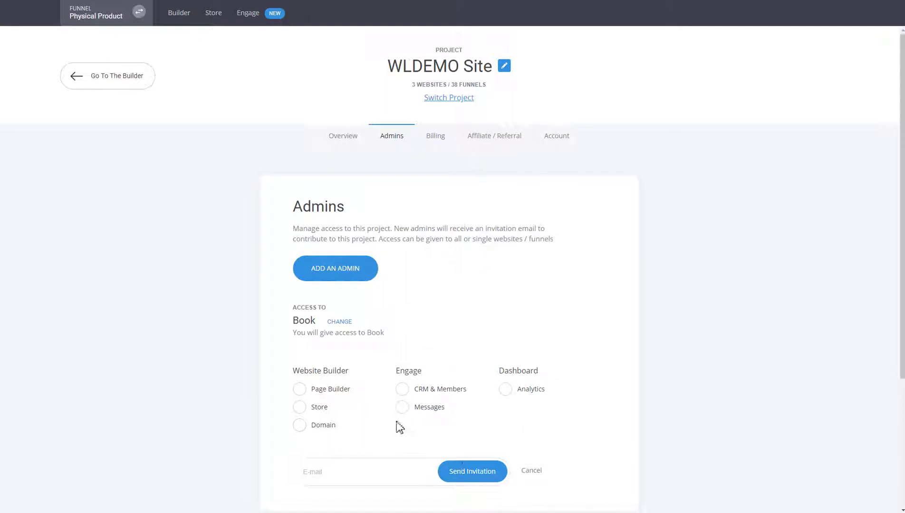
pyautogui.click(179, 20)
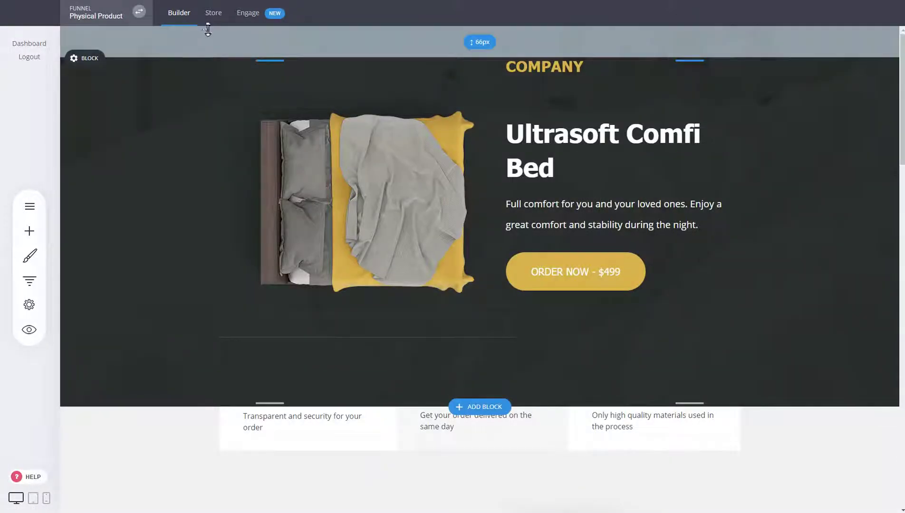
pyautogui.click(30, 280)
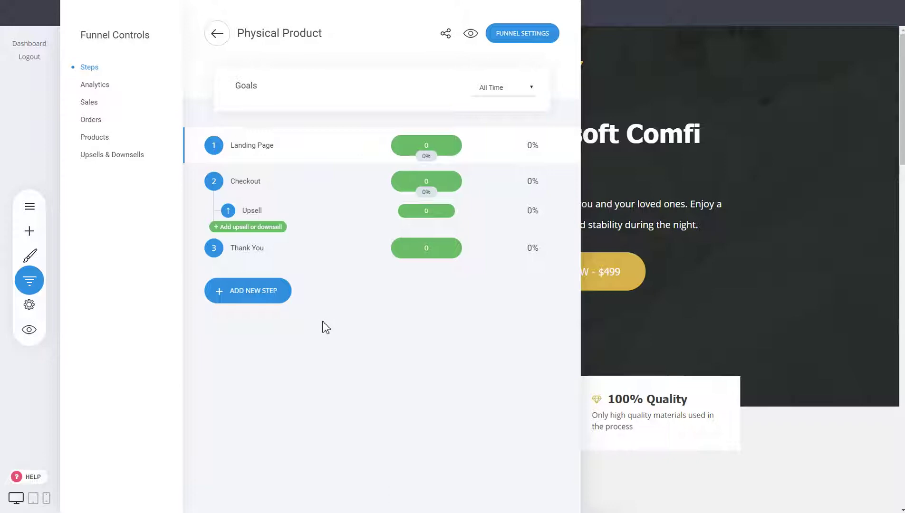
pyautogui.click(681, 241)
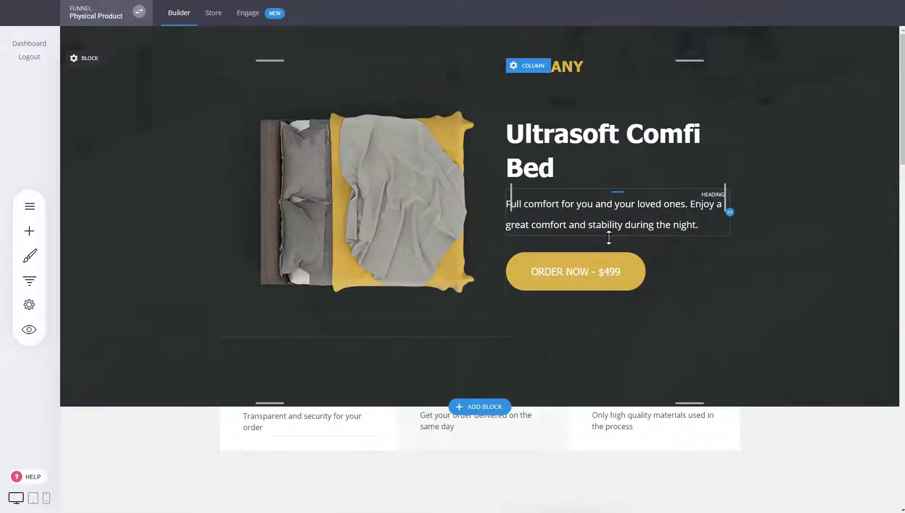
pyautogui.click(29, 305)
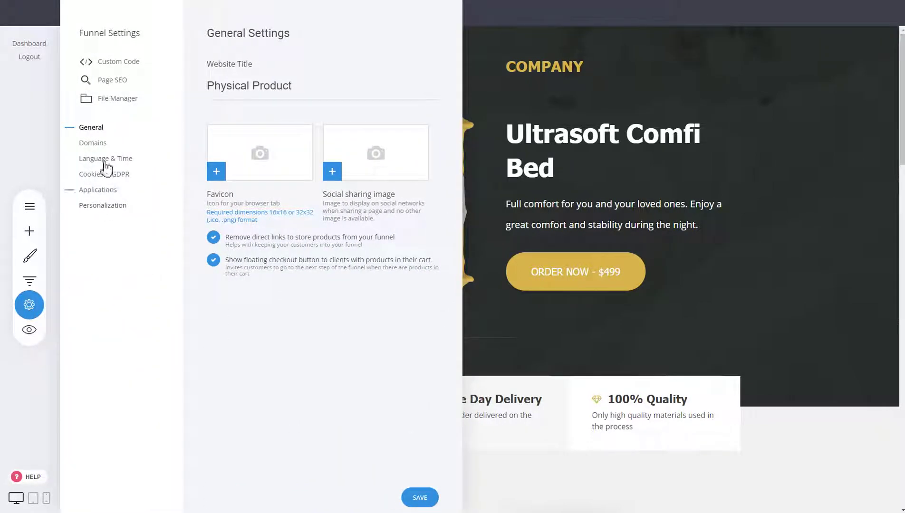
pyautogui.click(93, 145)
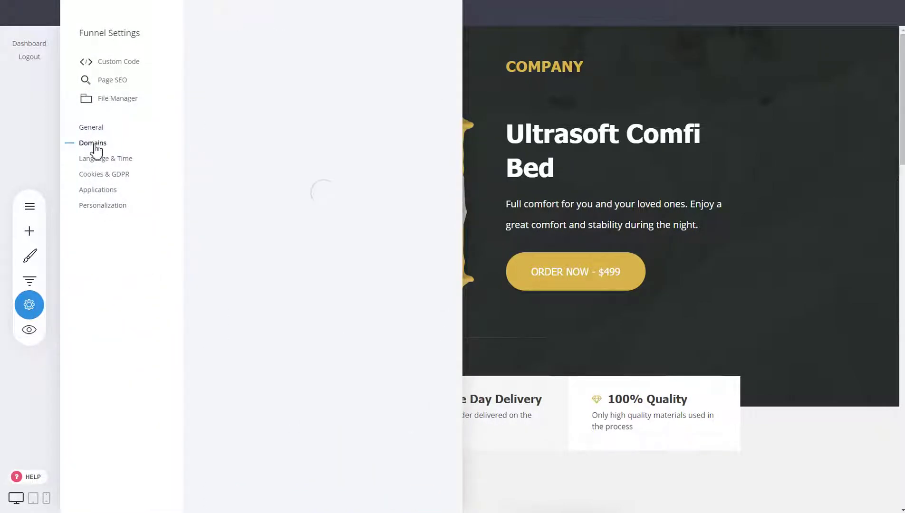
pyautogui.click(746, 187)
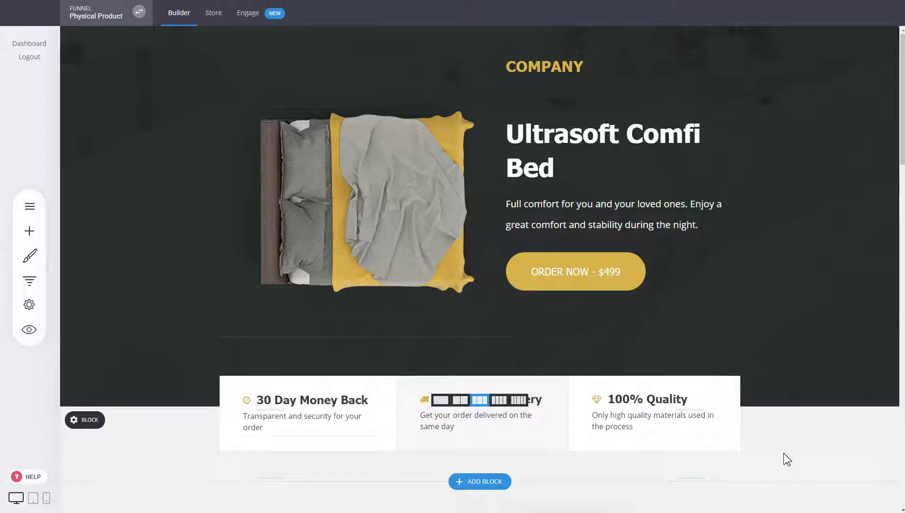
pyautogui.scroll(-2, 787, 460)
pyautogui.scroll(-1, 787, 460)
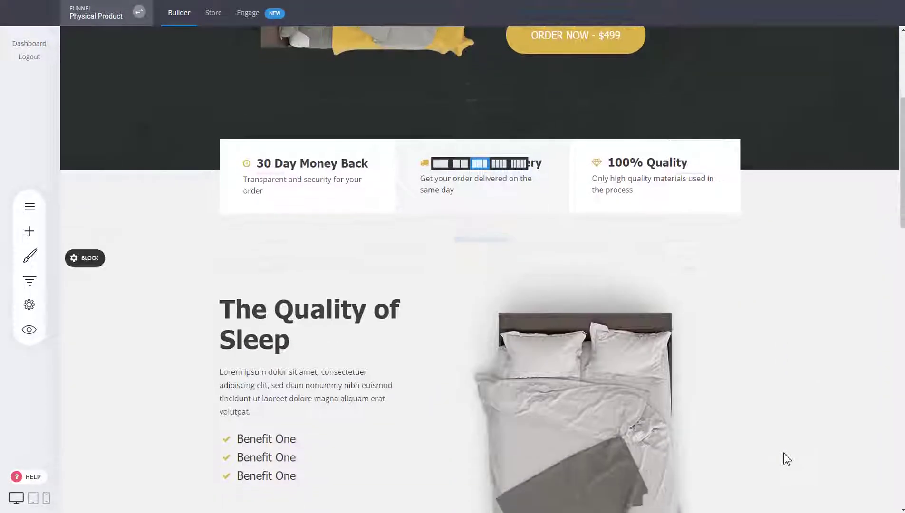
pyautogui.scroll(-3, 787, 459)
pyautogui.scroll(-1, 787, 459)
pyautogui.scroll(-2, 786, 458)
pyautogui.scroll(-2, 785, 457)
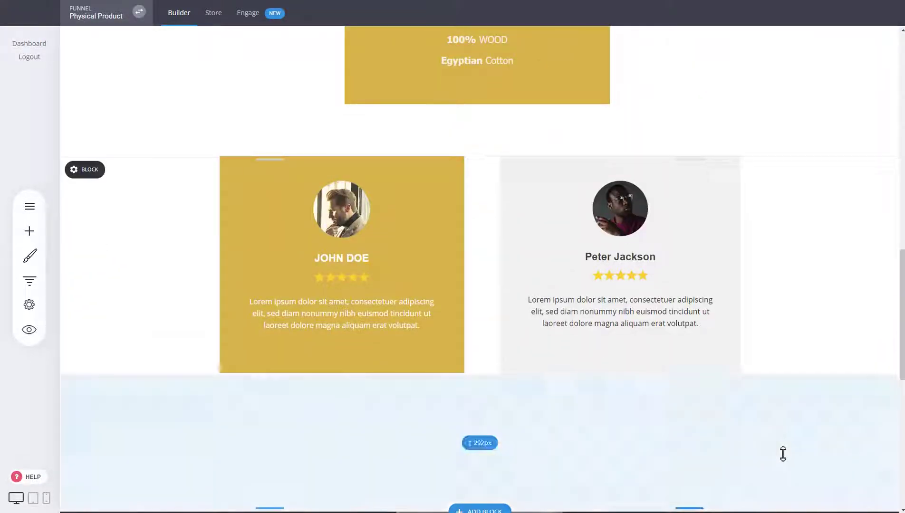
pyautogui.scroll(-3, 783, 454)
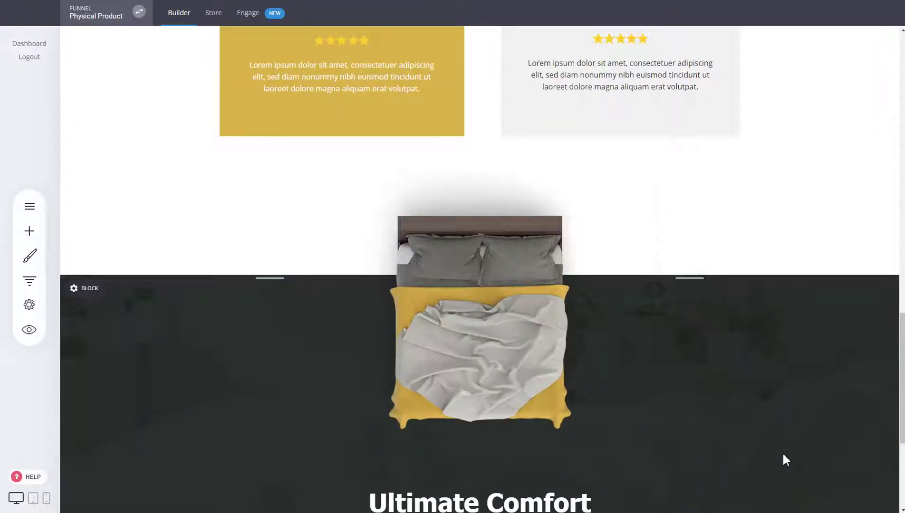
pyautogui.scroll(-3, 783, 460)
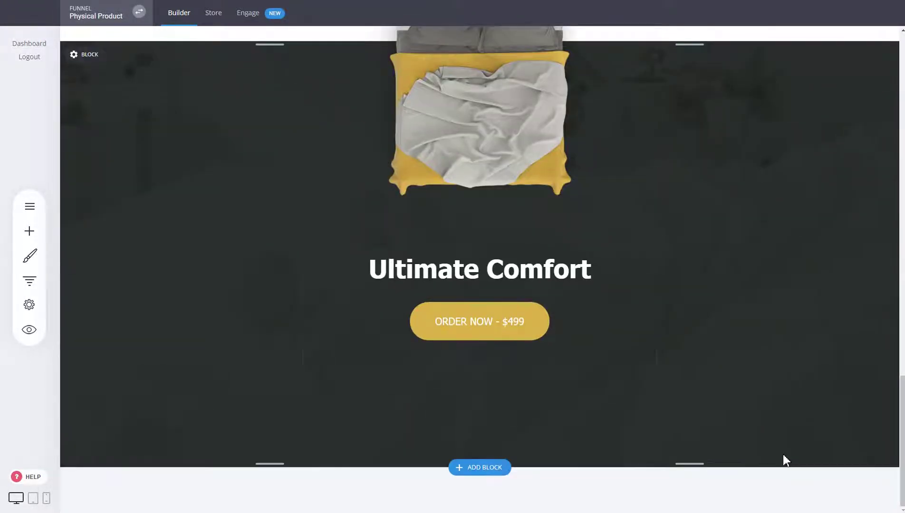
pyautogui.scroll(4, 783, 455)
pyautogui.scroll(4, 783, 453)
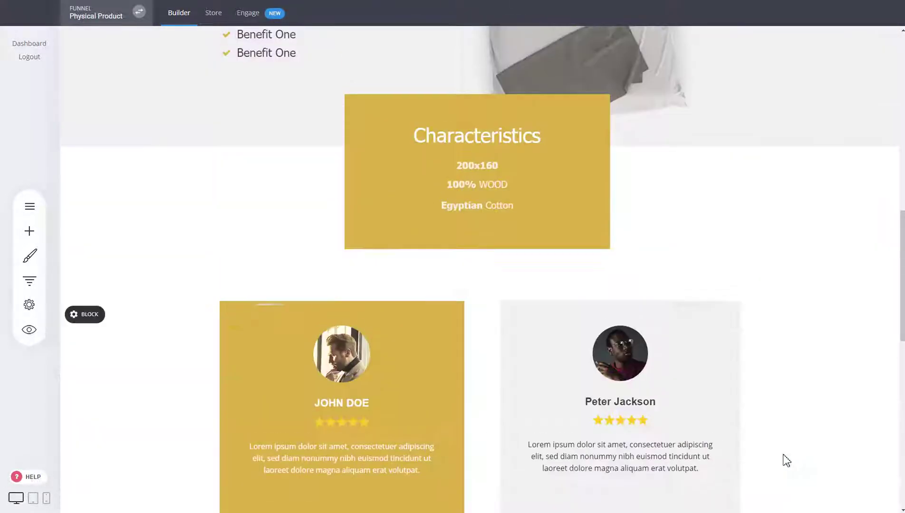
pyautogui.scroll(4, 797, 455)
pyautogui.scroll(4, 841, 425)
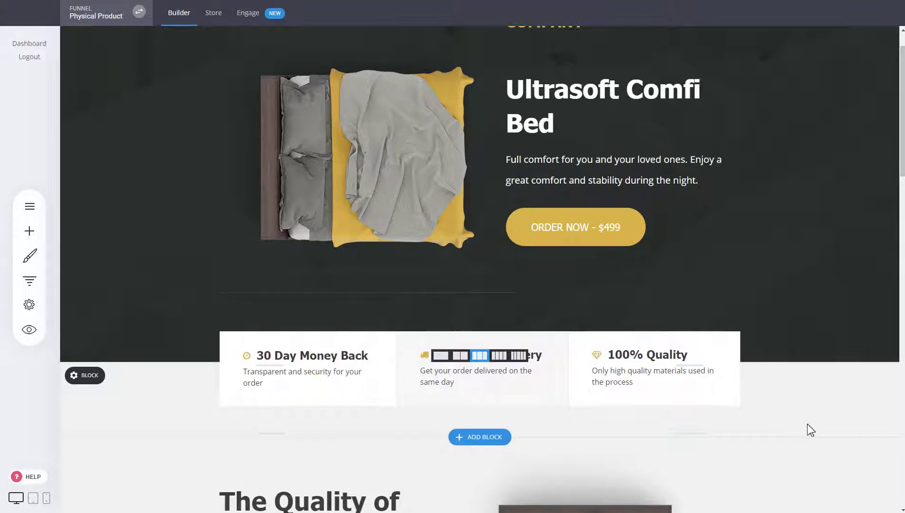
pyautogui.scroll(2, 807, 424)
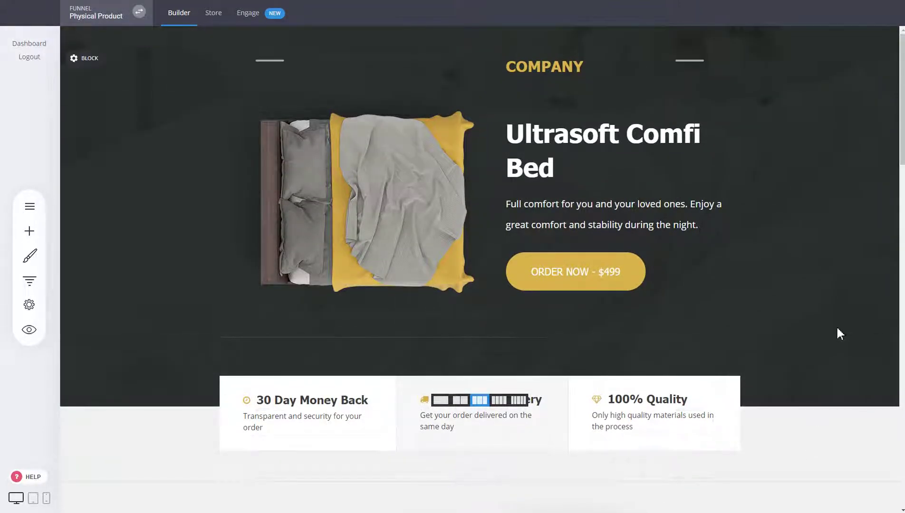